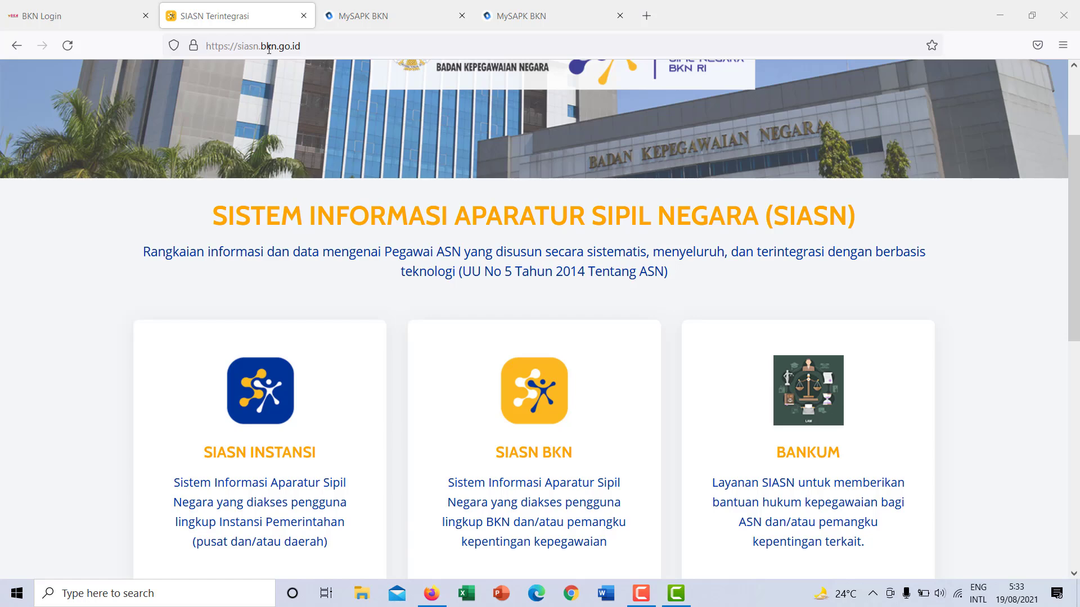
# Step: Open SIASN Instansi from the SIASN portal and sign in with the prefilled account credentials
pyautogui.scroll(3, 383, 164)
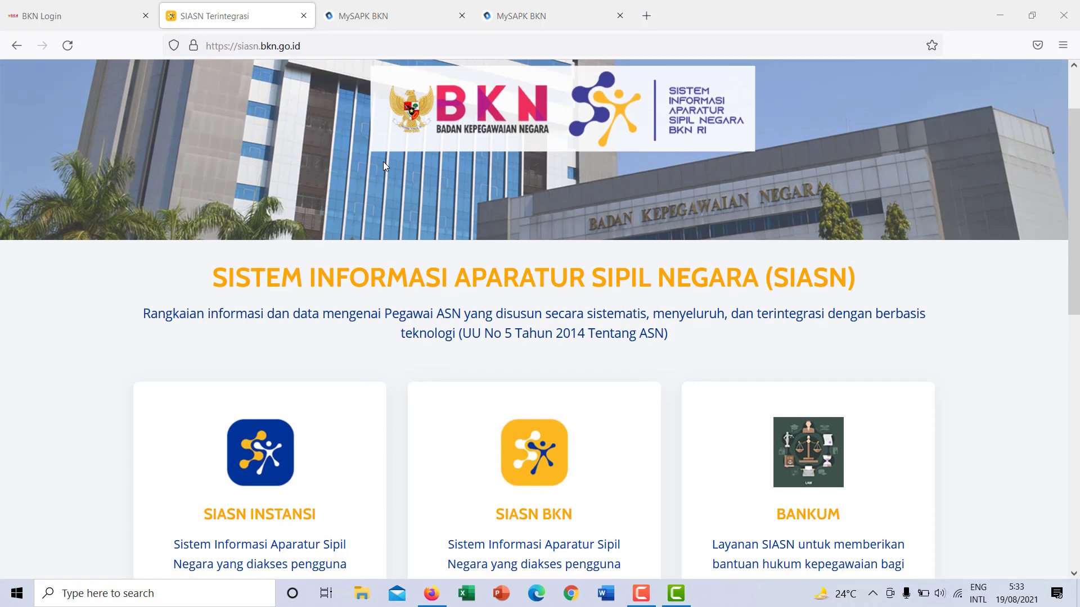
pyautogui.scroll(-6, 383, 165)
pyautogui.scroll(-2, 383, 165)
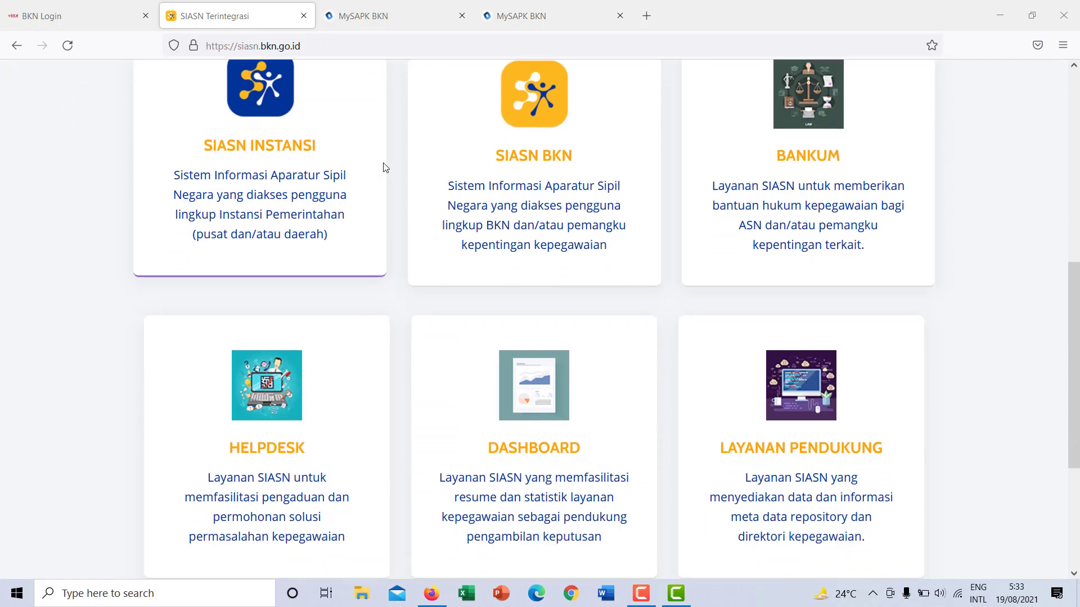
pyautogui.scroll(3, 383, 165)
pyautogui.scroll(1, 383, 167)
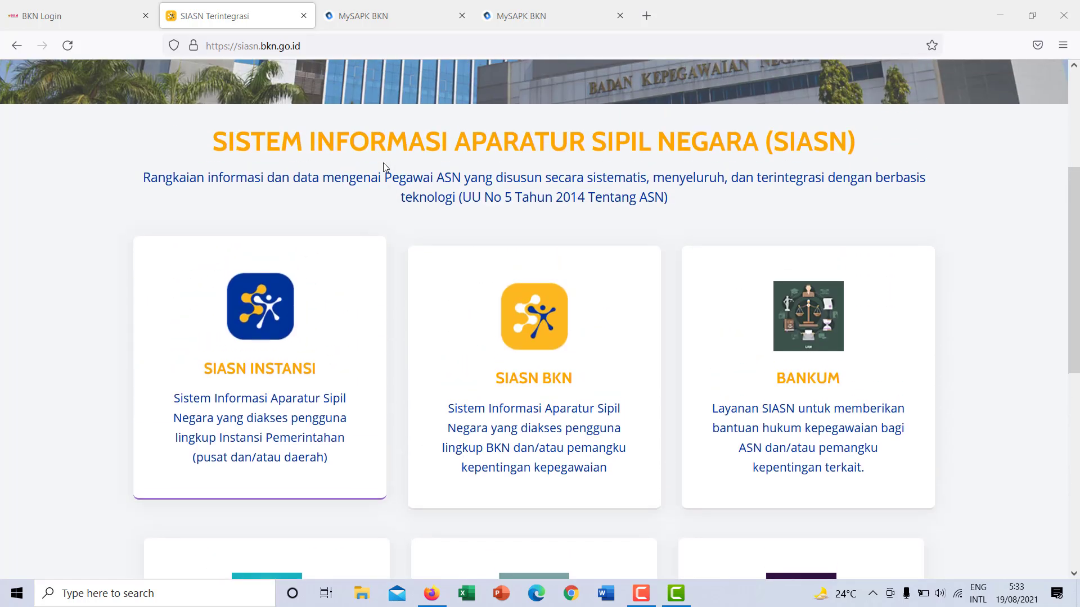
pyautogui.click(257, 332)
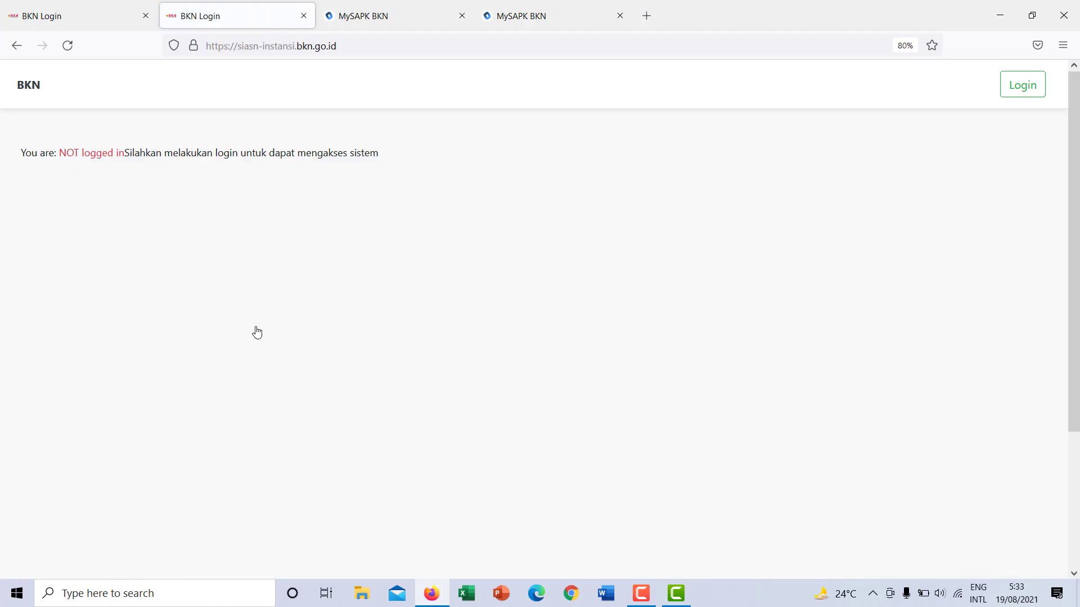
pyautogui.click(1021, 96)
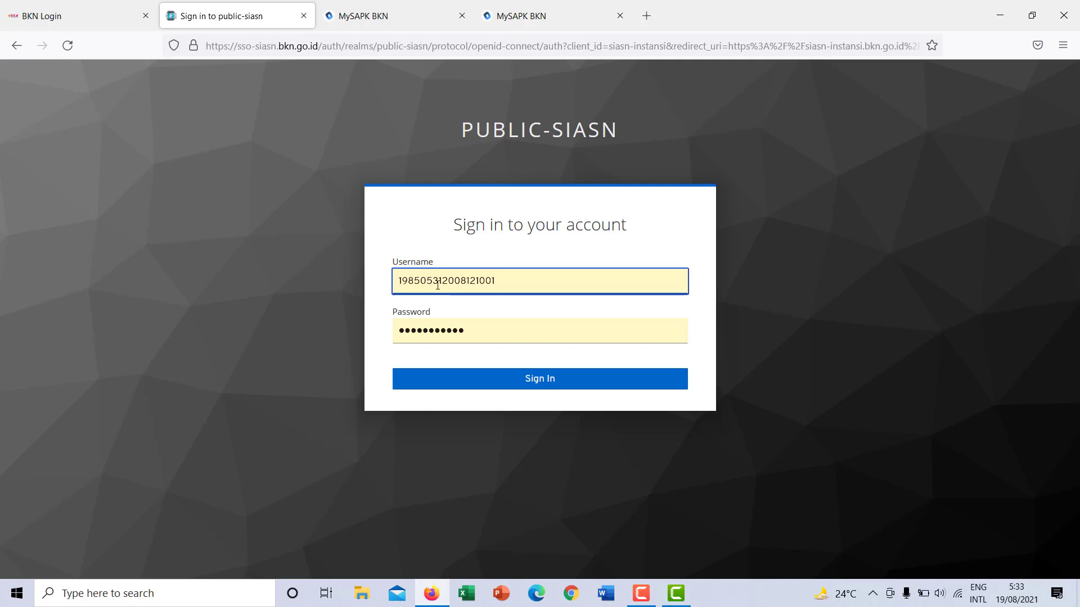
pyautogui.click(508, 385)
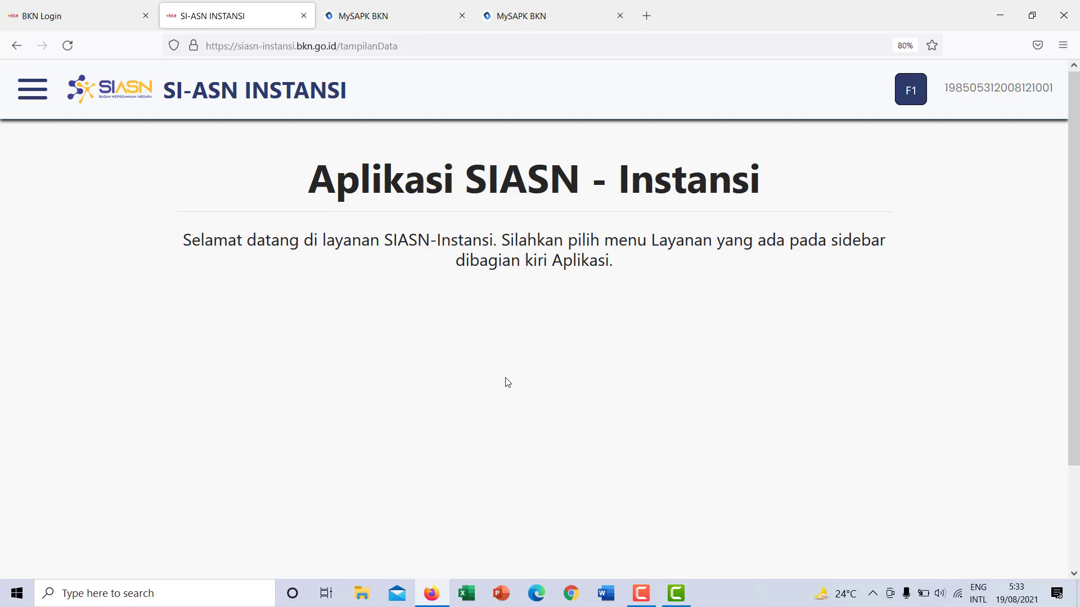
# Step: Open Inbox Usul under the first Layanan Peremajaan service on the SI-ASN Instansi site
pyautogui.click(35, 104)
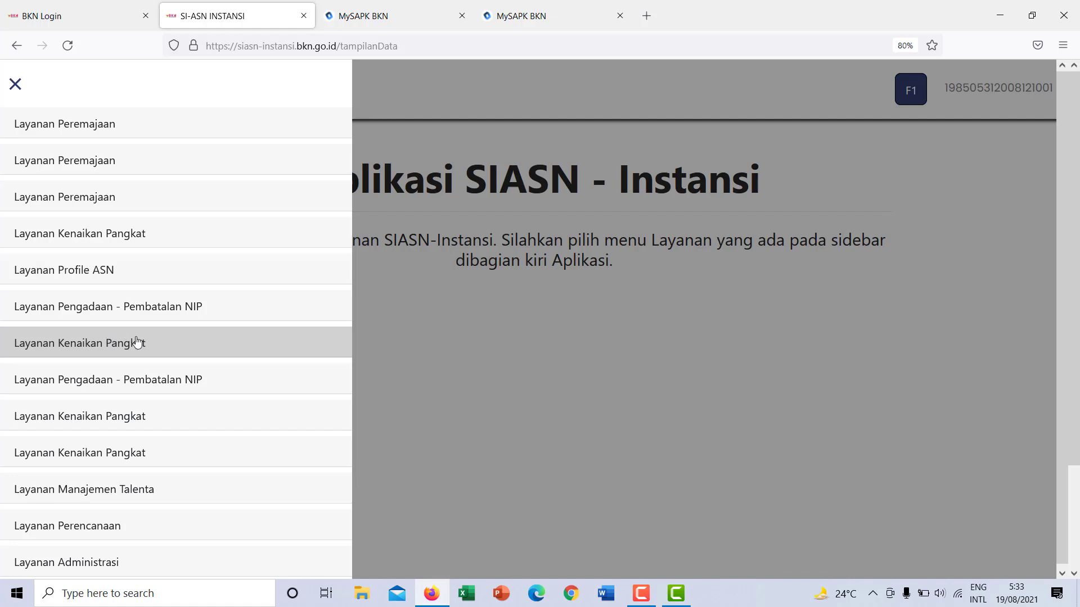
pyautogui.click(60, 128)
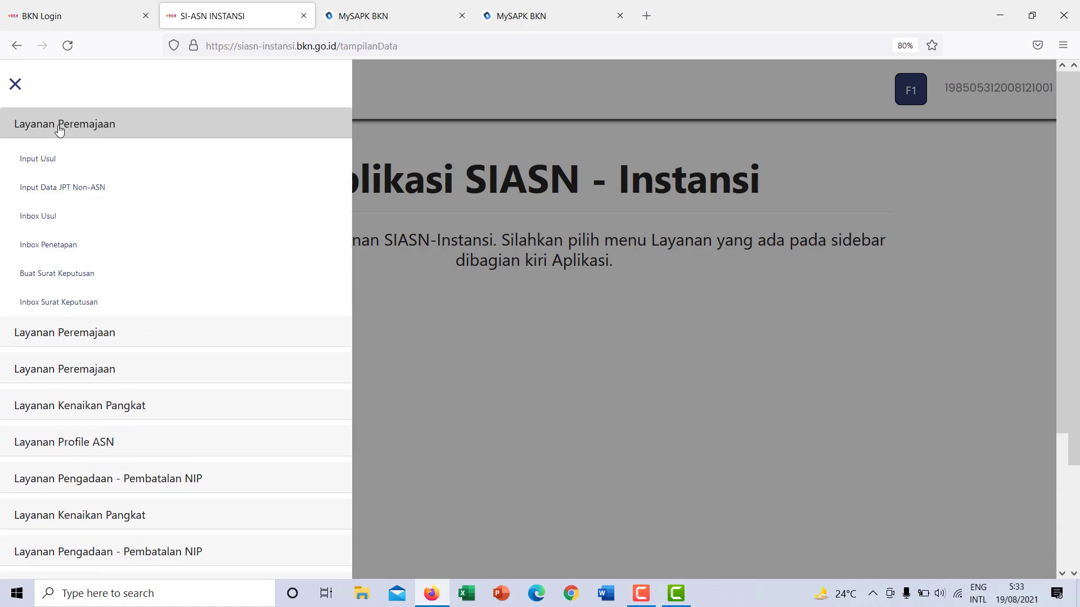
pyautogui.click(45, 221)
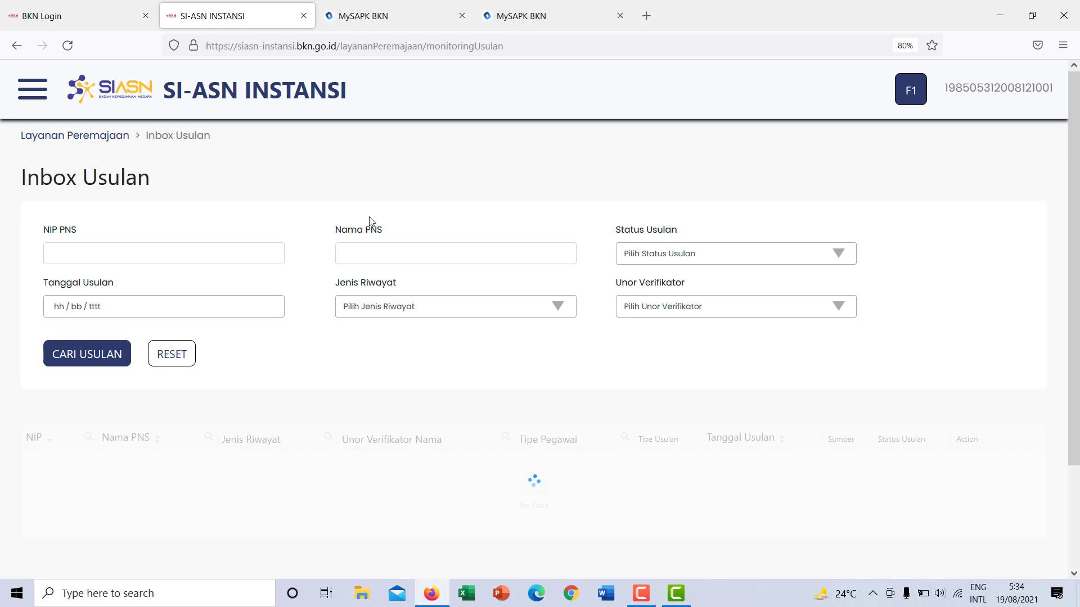
pyautogui.scroll(-3, 370, 221)
# Step: Switch to the SIASN Instansi training site and log in with the prefilled account credentials
pyautogui.hotkey('ctrl', 'shift', 'Tab')
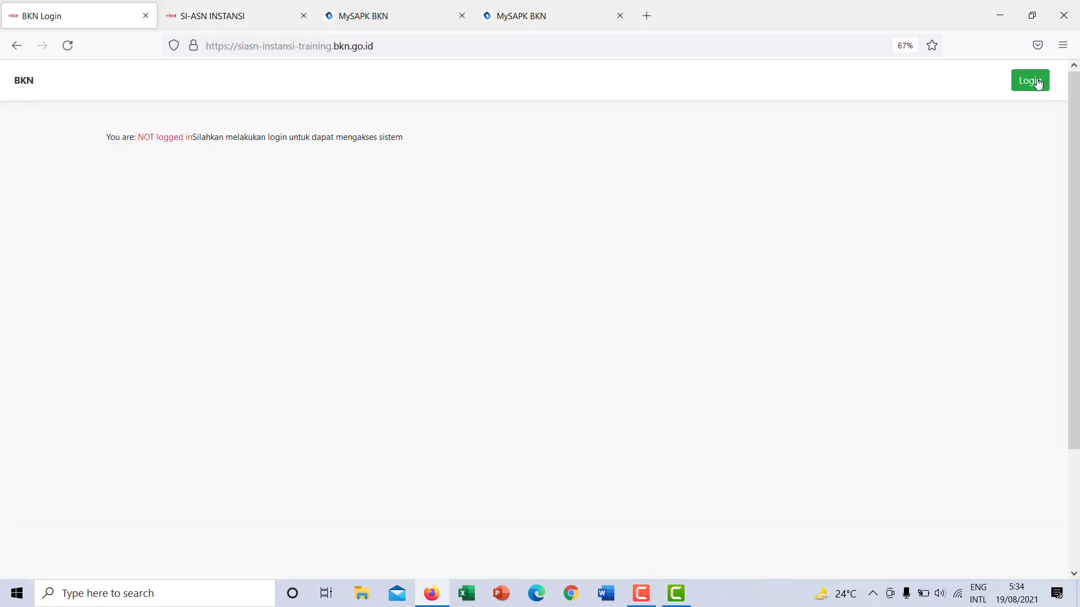
pyautogui.click(1037, 82)
pyautogui.click(626, 292)
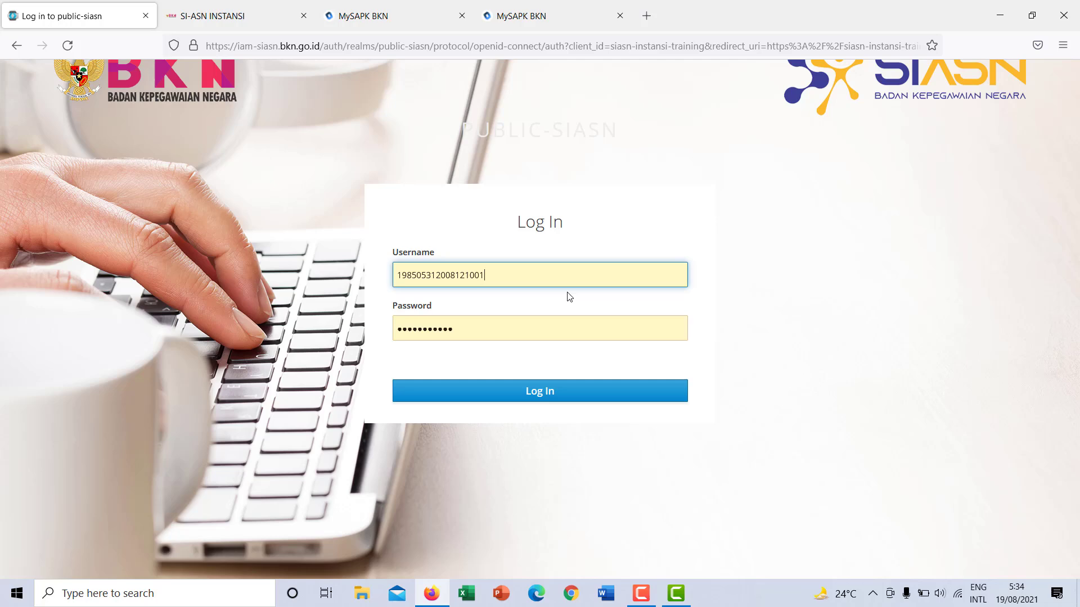
pyautogui.click(549, 398)
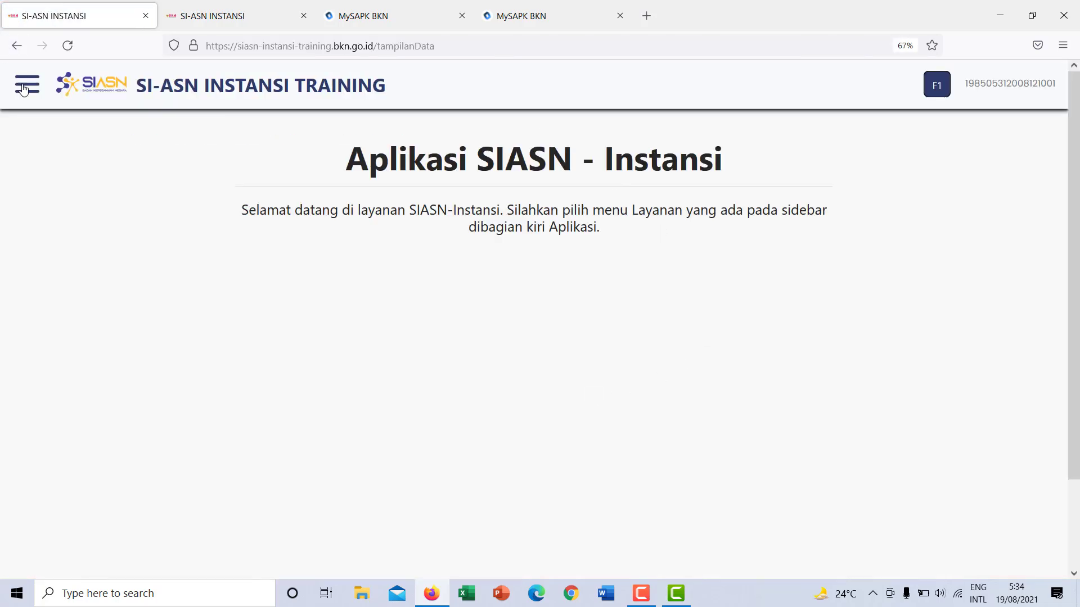
# Step: Open Inbox Usul under the first Layanan Peremajaan service on the training site and look through the proposal list
pyautogui.click(23, 87)
pyautogui.click(30, 110)
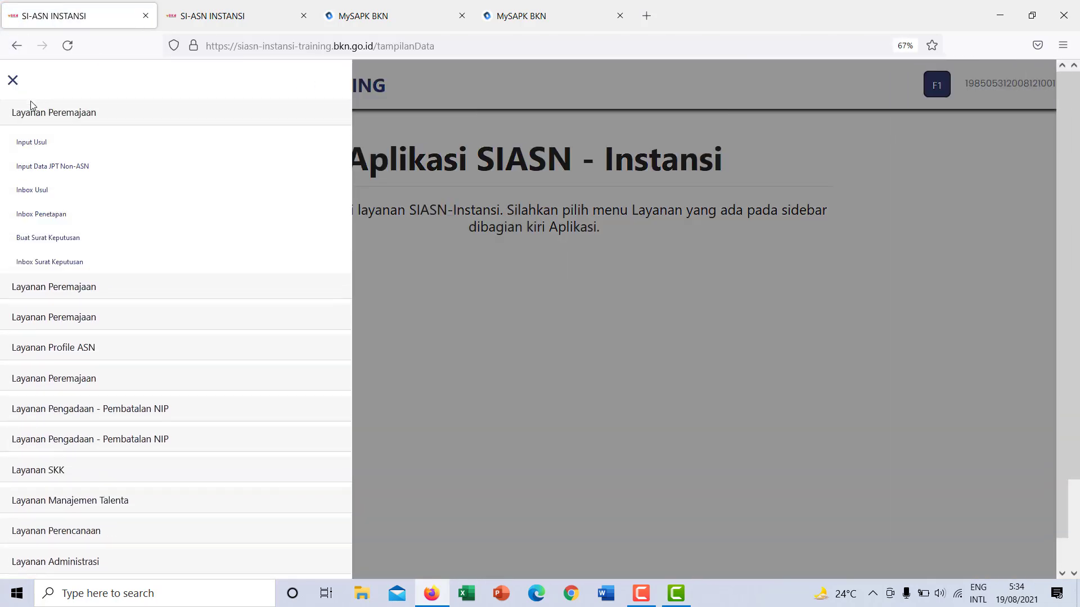
pyautogui.click(36, 192)
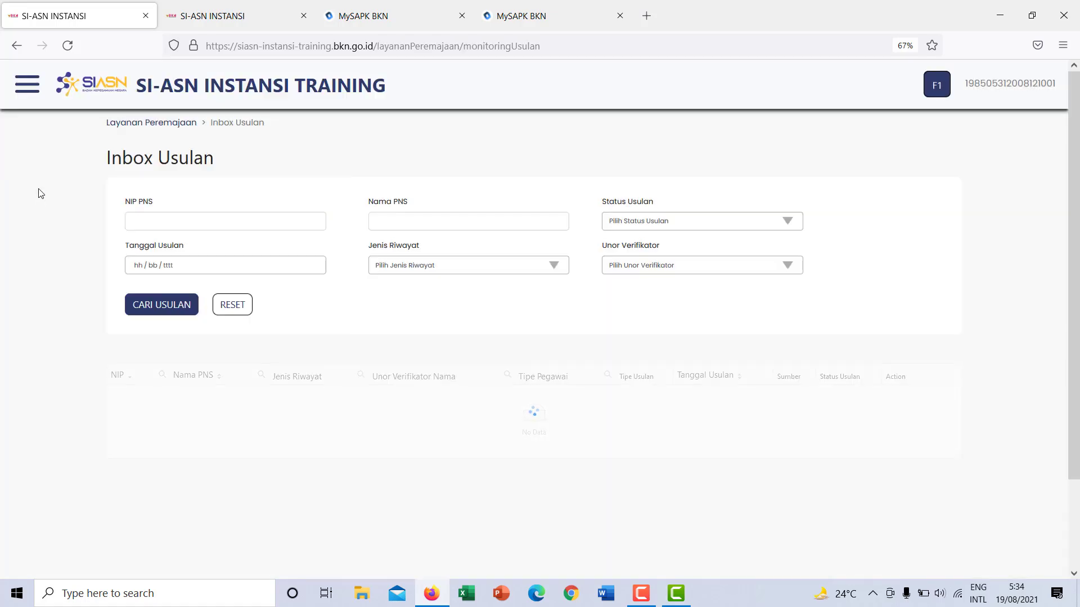
pyautogui.scroll(-1, 344, 226)
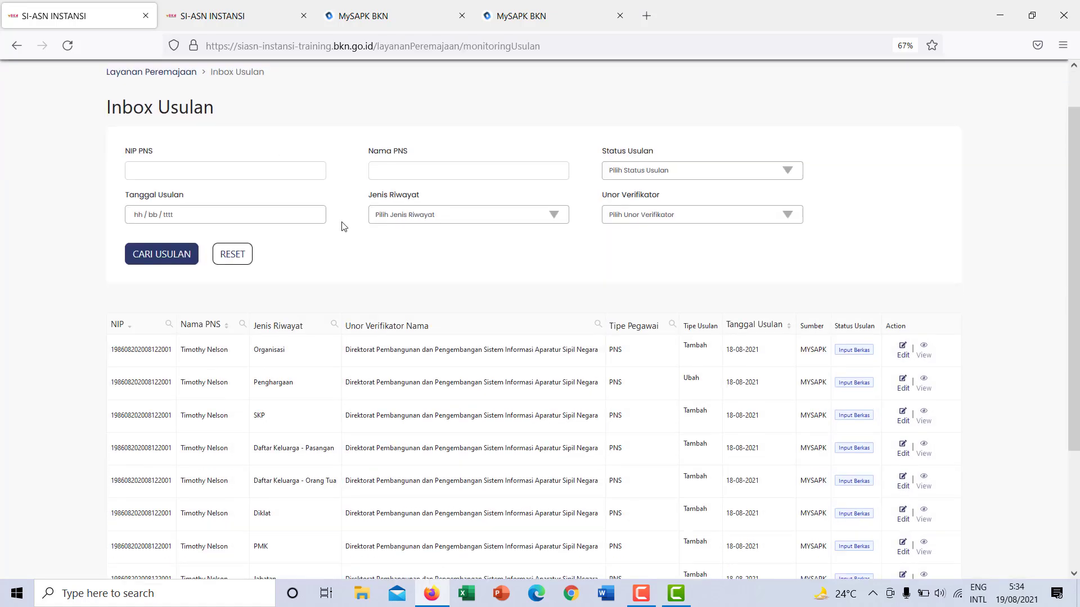
pyautogui.scroll(-3, 344, 226)
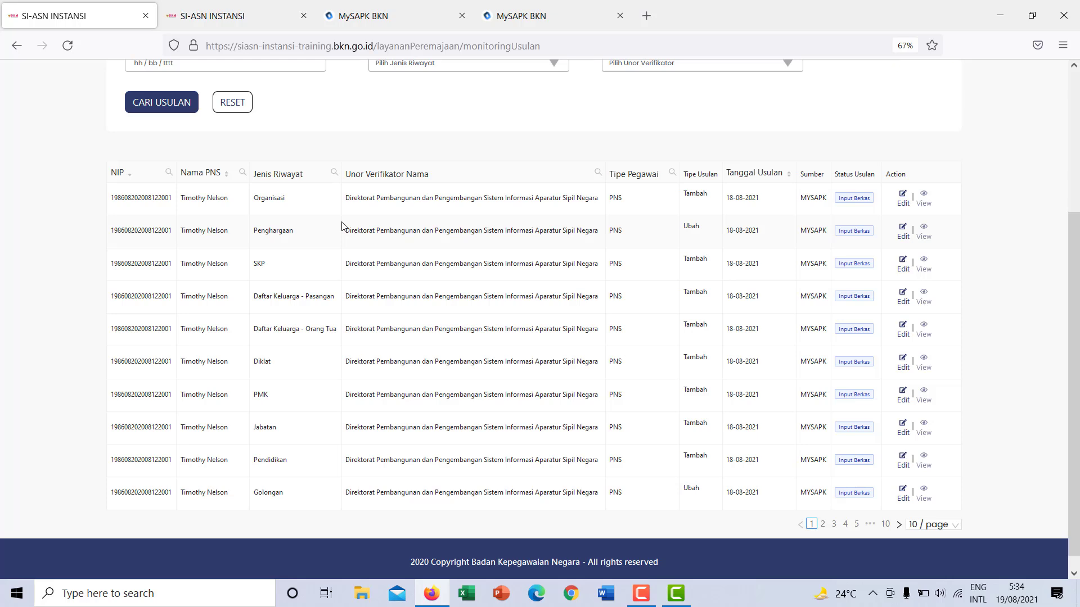
pyautogui.scroll(2, 344, 226)
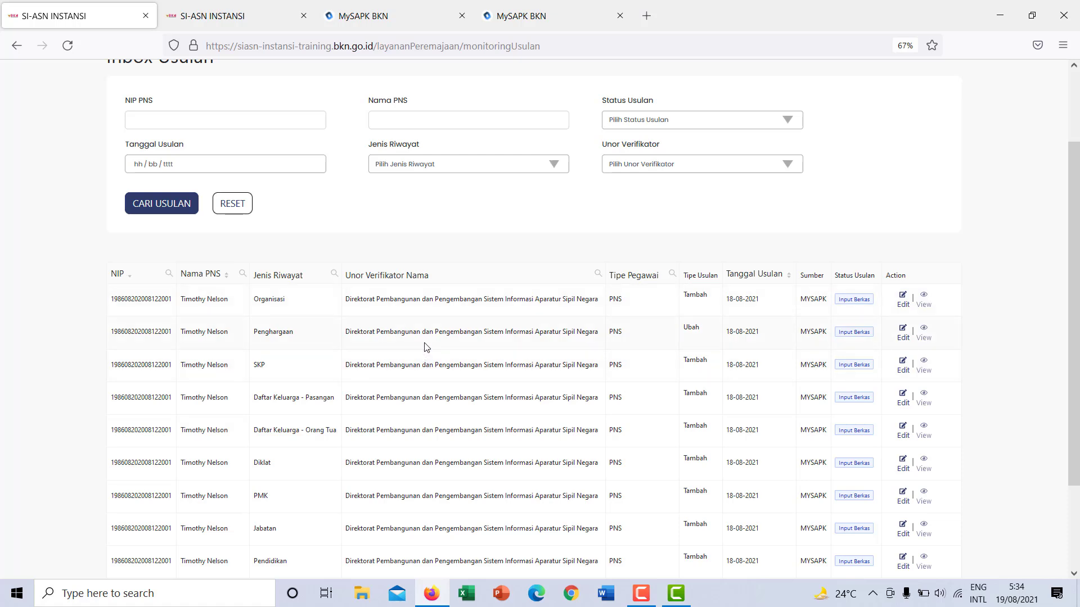
# Step: Look through the available Unor Verifikator filter options without choosing one
pyautogui.click(636, 170)
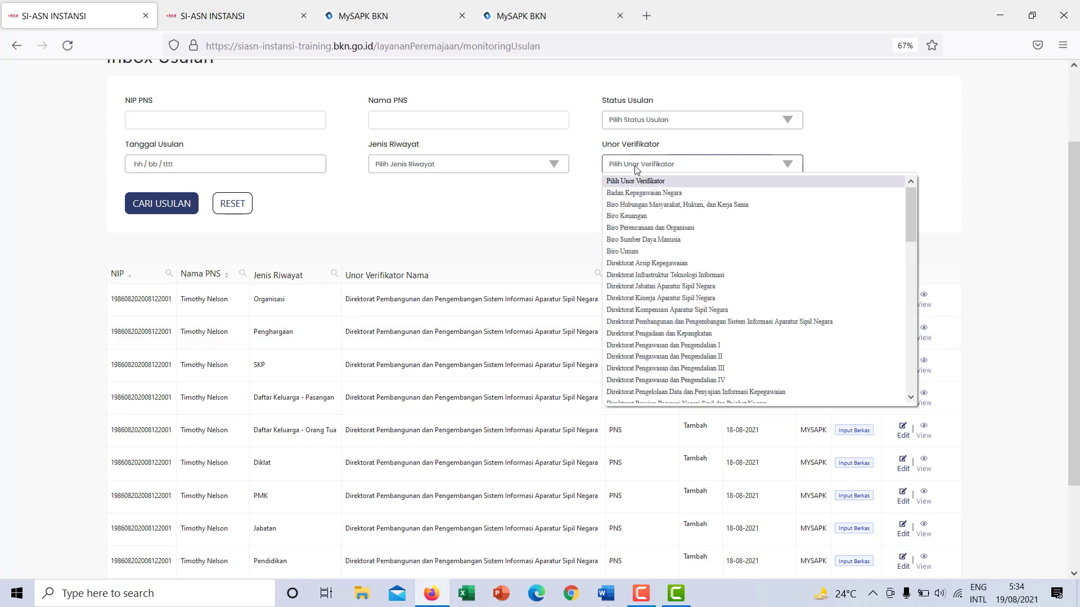
pyautogui.scroll(-3, 647, 278)
pyautogui.scroll(-5, 647, 278)
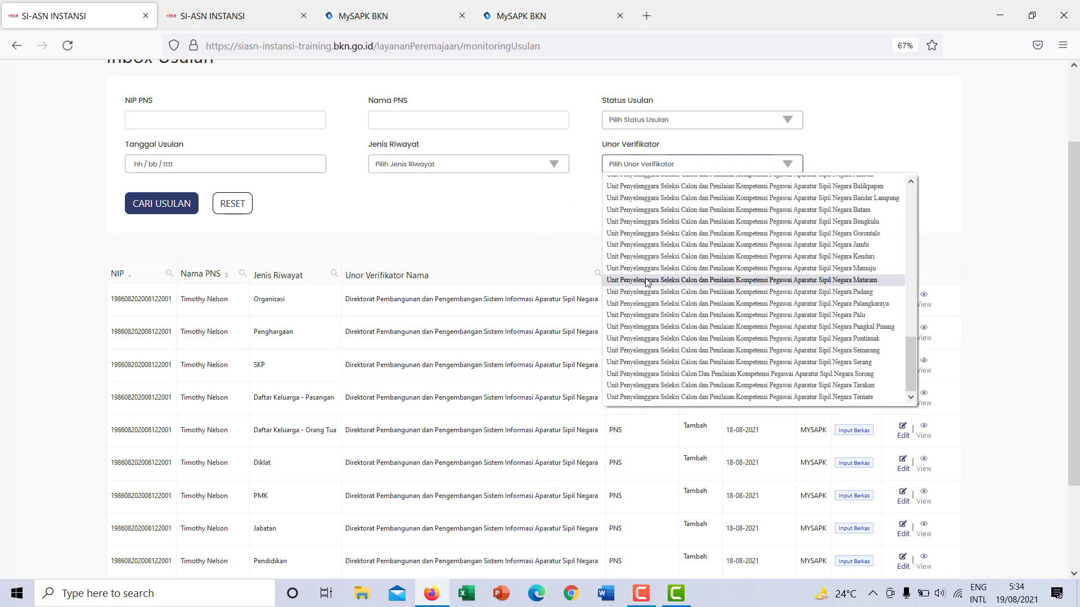
pyautogui.scroll(6, 647, 281)
pyautogui.scroll(-5, 647, 281)
pyautogui.scroll(5, 647, 281)
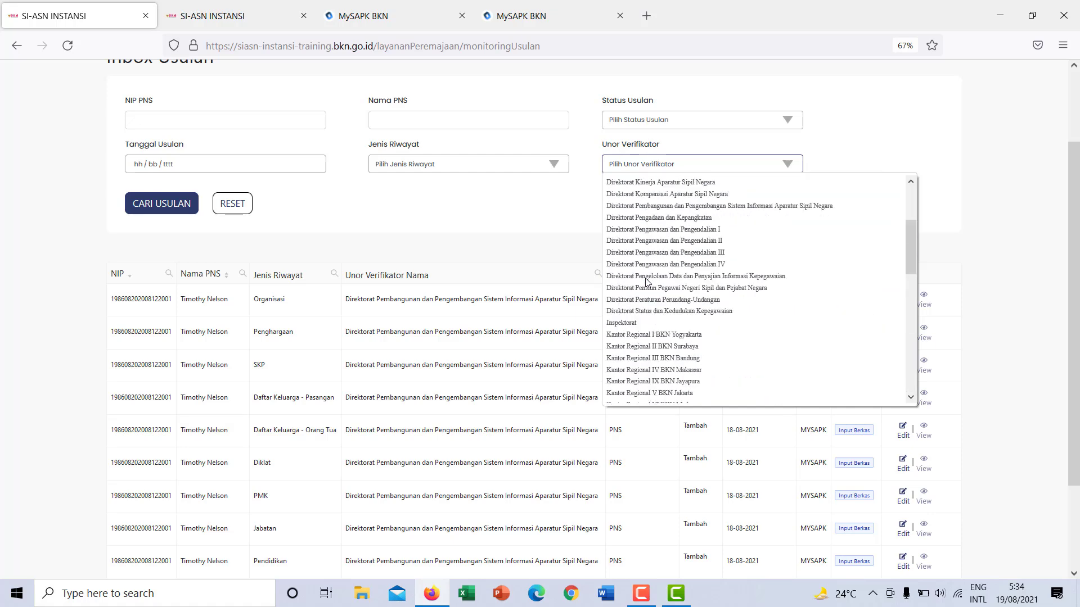
pyautogui.scroll(-5, 647, 280)
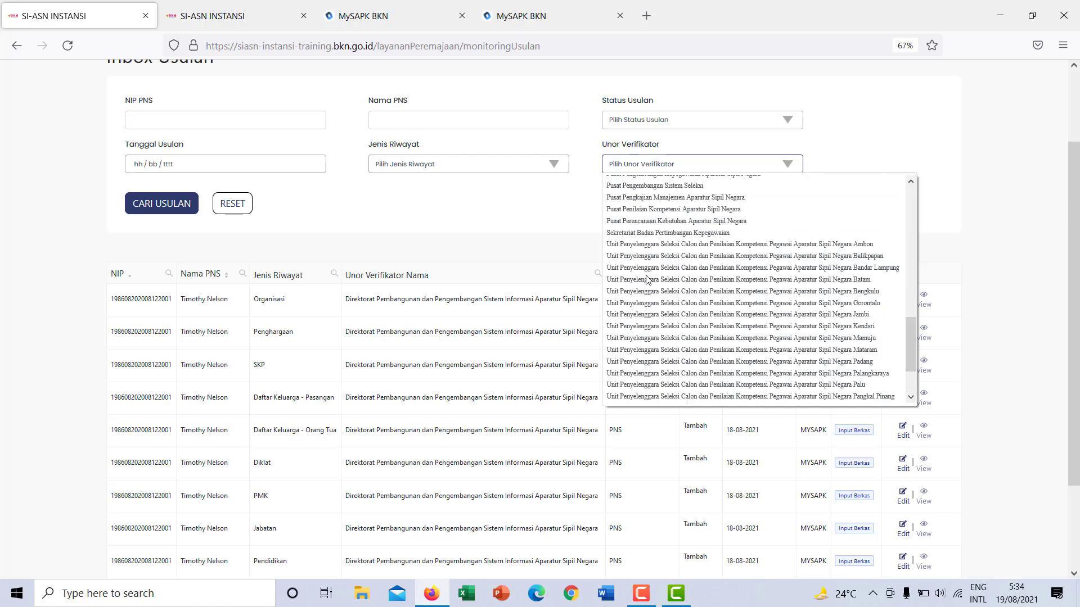
pyautogui.click(509, 231)
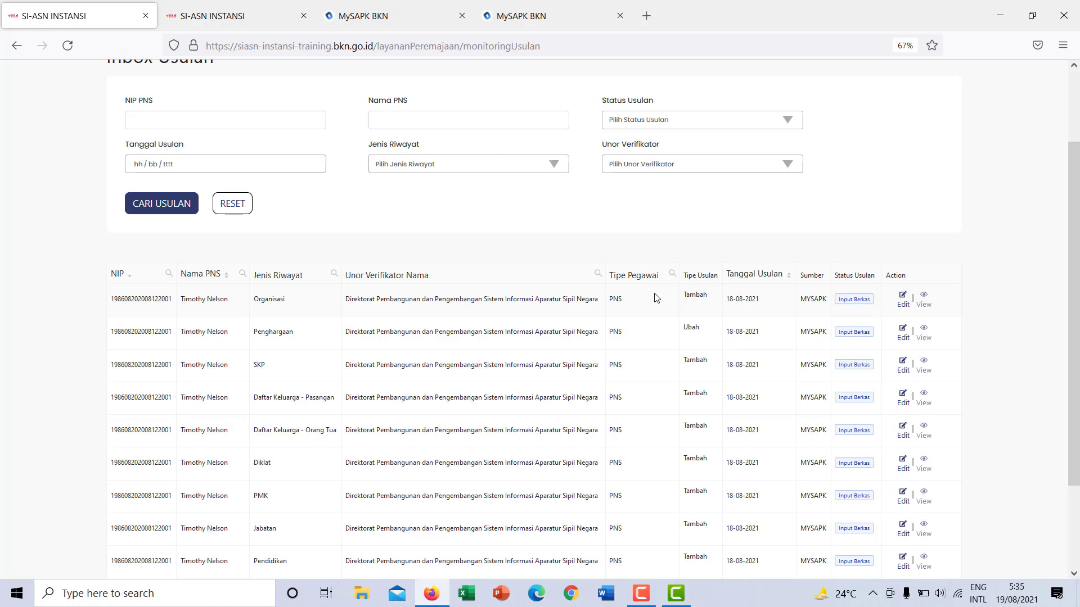
# Step: Examine the Tipe Usulan, Status Usulan and Action columns of the proposal list
pyautogui.doubleClick(708, 275)
pyautogui.doubleClick(694, 297)
pyautogui.doubleClick(696, 327)
pyautogui.click(840, 275)
pyautogui.doubleClick(894, 276)
# Step: Edit the Organisasi proposal, set Nama Organisasi to IKATAN DOKTER INDONESIA, and save the form
pyautogui.click(902, 300)
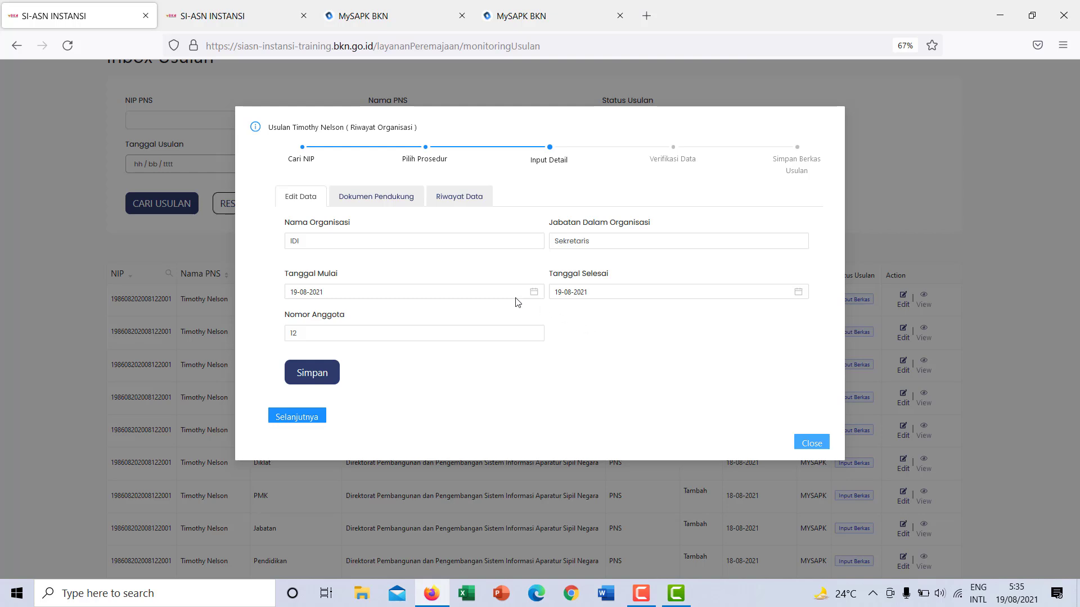
pyautogui.moveTo(321, 240); pyautogui.dragTo(255, 243)
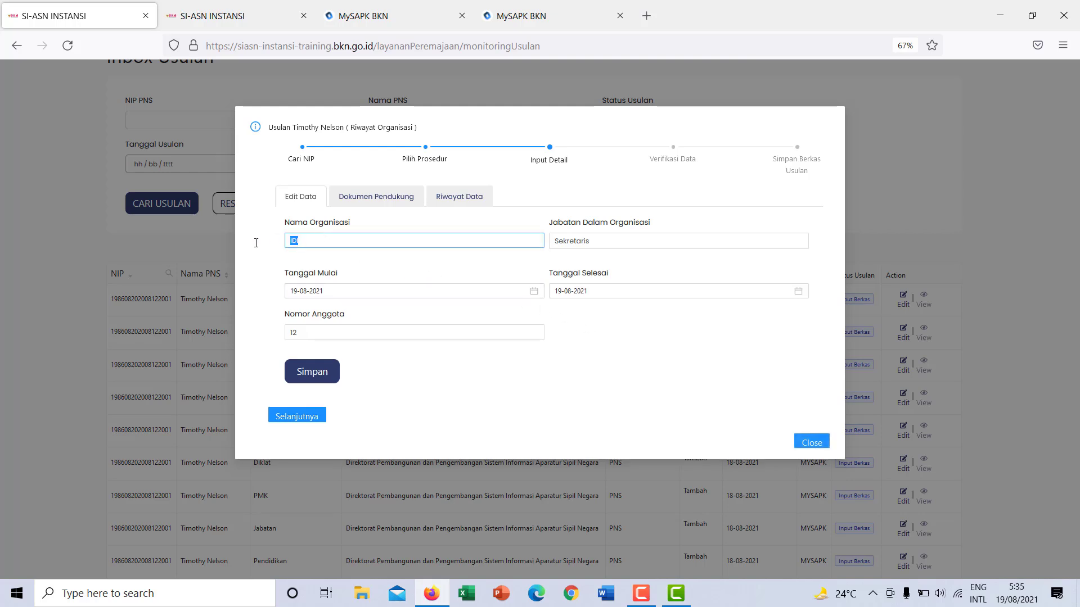
pyautogui.write('IKATAN DOKTER INDONESIA')
pyautogui.click(311, 375)
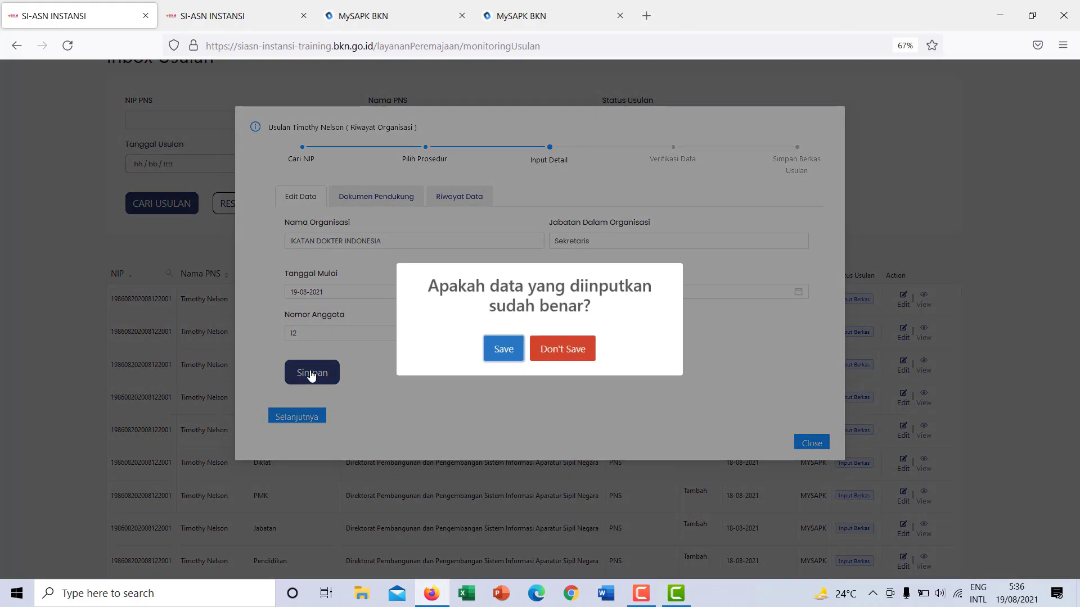
pyautogui.click(488, 362)
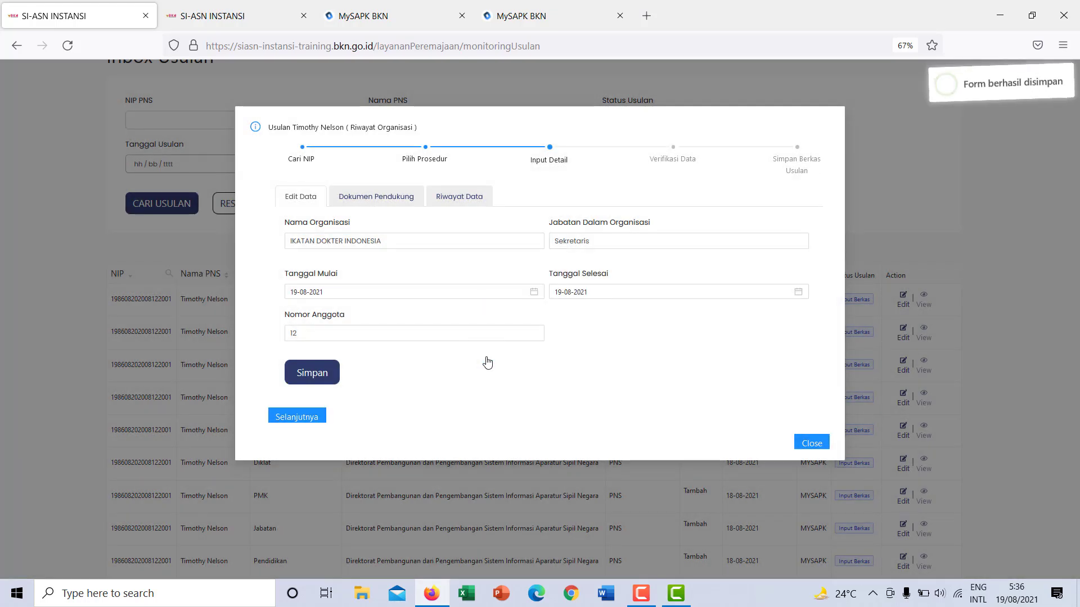
# Step: Preview the Dok SK Organisasi supporting document, try rotating it left and right, and collapse the preview
pyautogui.click(375, 200)
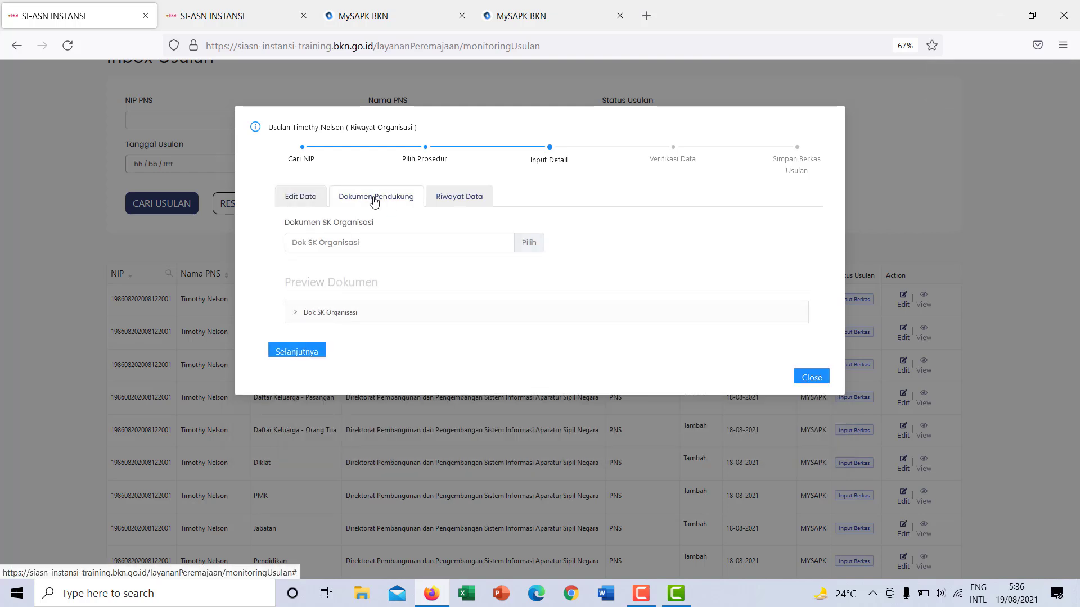
pyautogui.click(317, 313)
pyautogui.scroll(-5, 389, 333)
pyautogui.scroll(4, 390, 333)
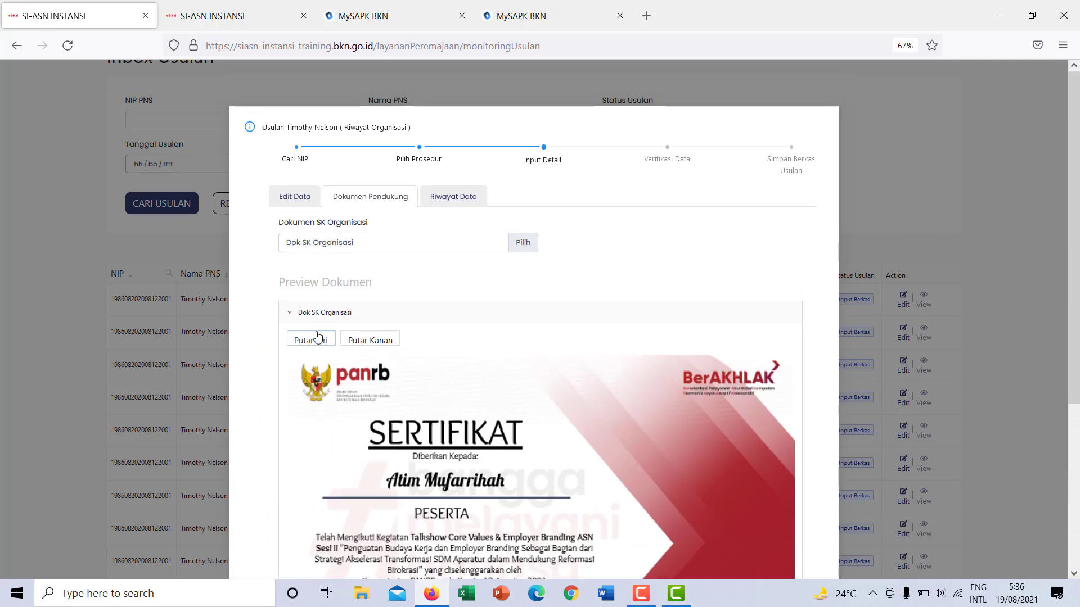
pyautogui.click(319, 338)
pyautogui.click(364, 341)
pyautogui.click(369, 316)
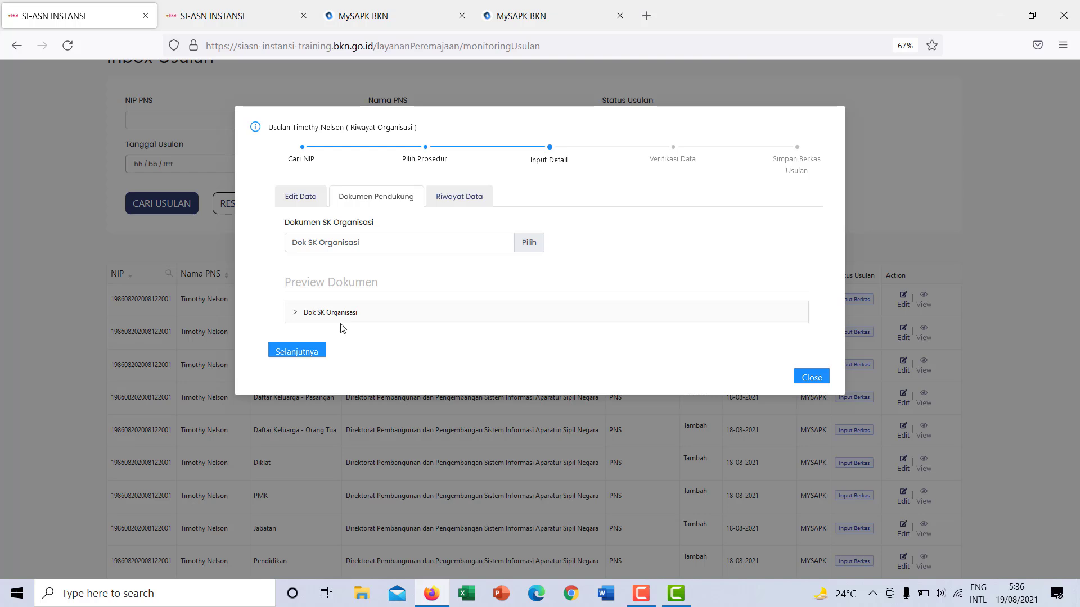
pyautogui.click(371, 249)
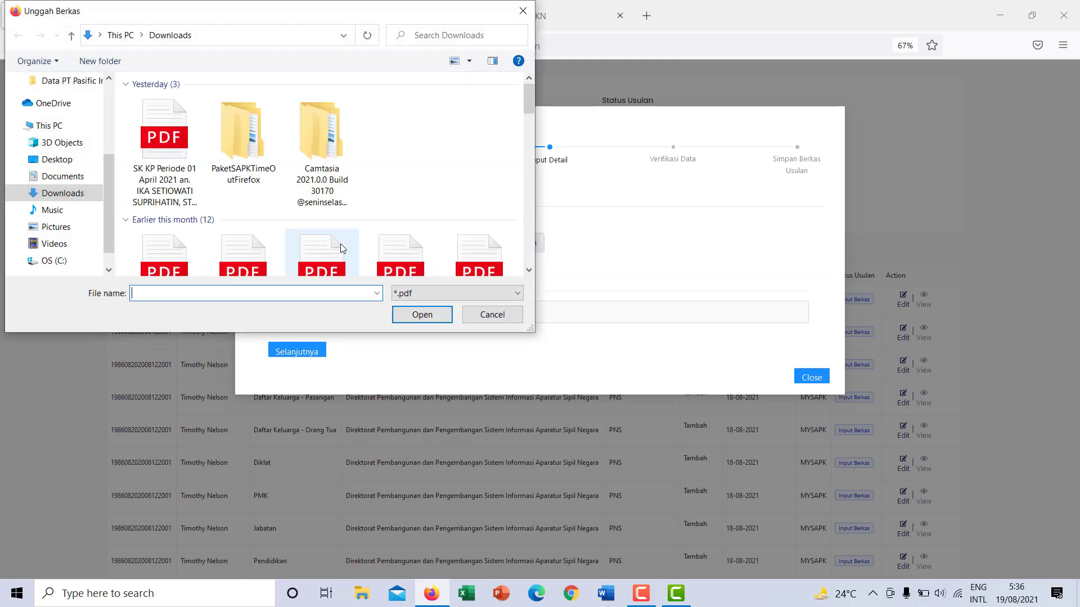
pyautogui.click(487, 315)
pyautogui.click(388, 248)
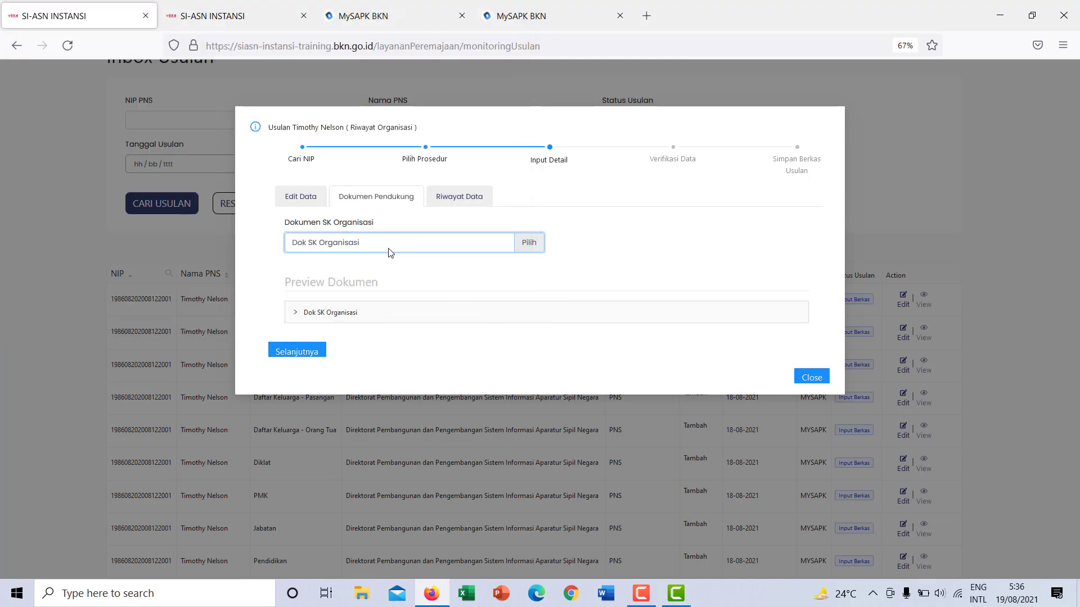
pyautogui.scroll(-3, 374, 206)
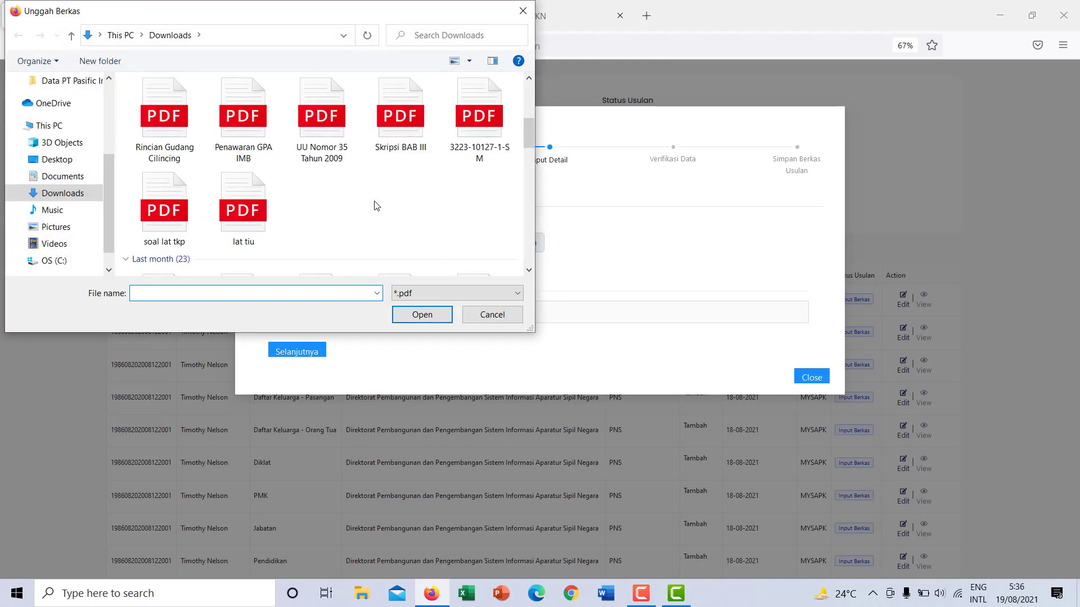
pyautogui.scroll(5, 375, 206)
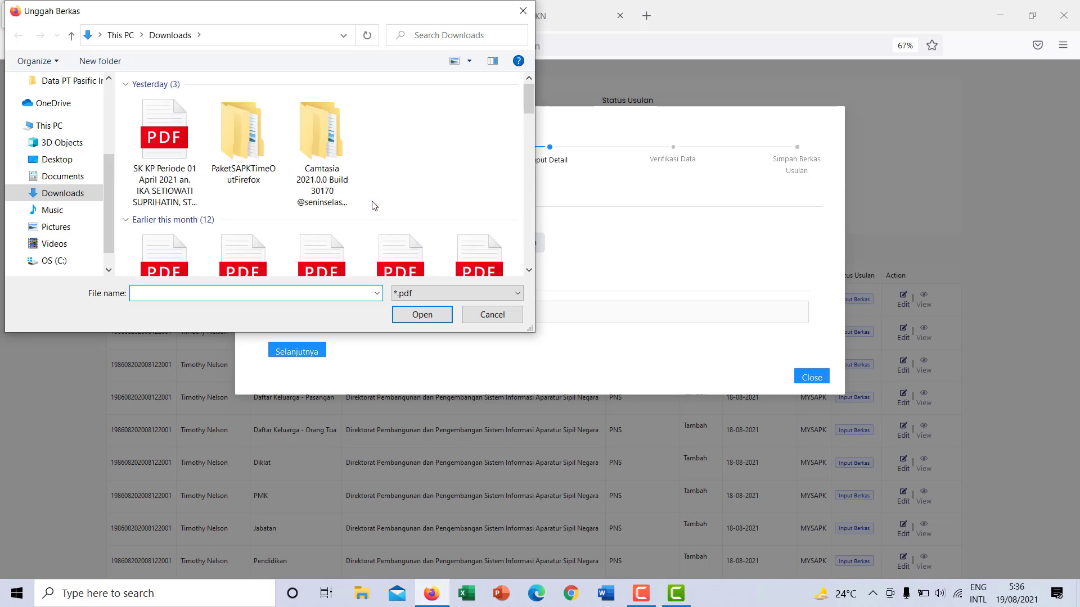
pyautogui.click(162, 252)
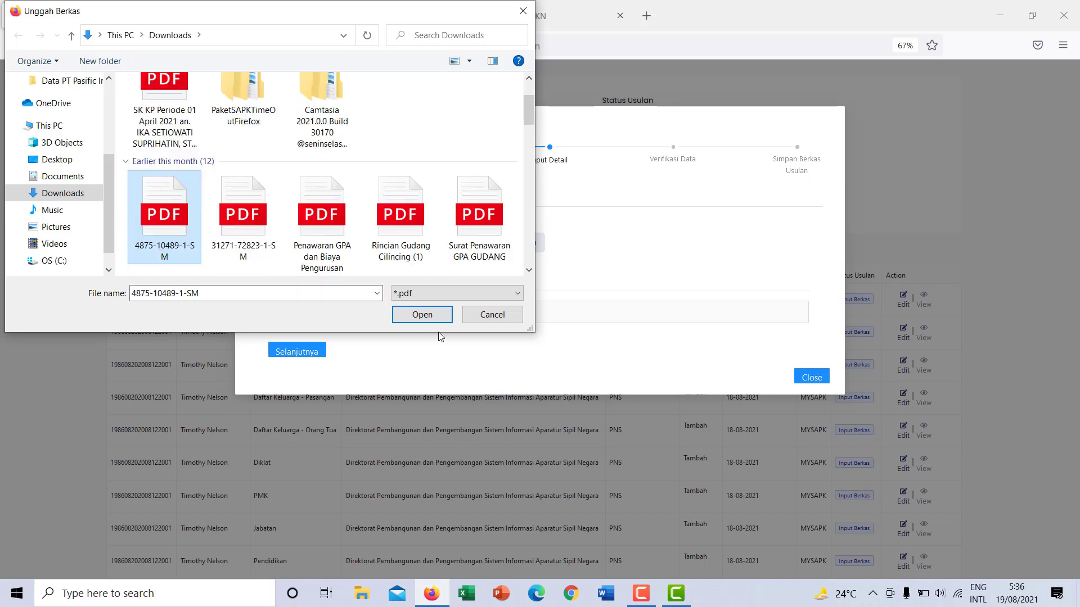
pyautogui.click(492, 314)
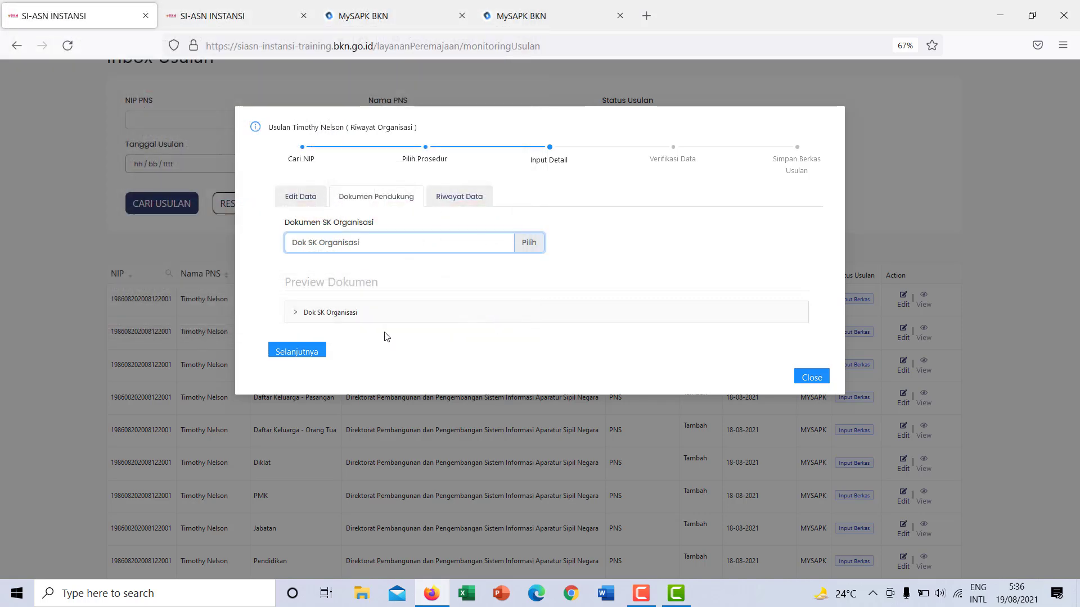
# Step: Advance the Organisasi proposal through Verifikasi Data to Simpan Berkas Usulan, checking its Riwayat Data and Dok SK Organisasi preview on the way
pyautogui.click(463, 198)
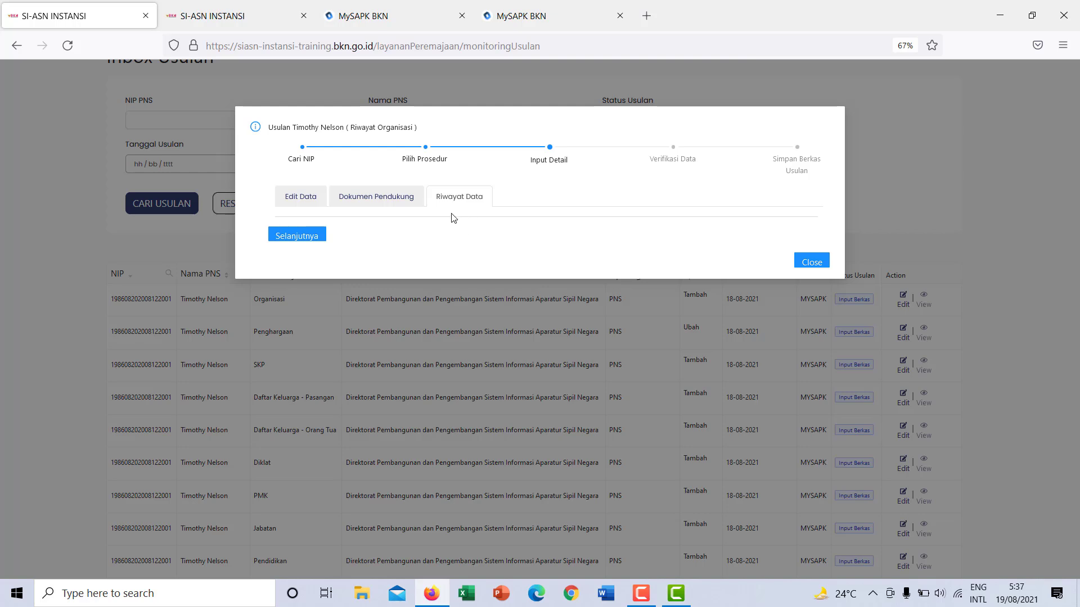
pyautogui.click(307, 237)
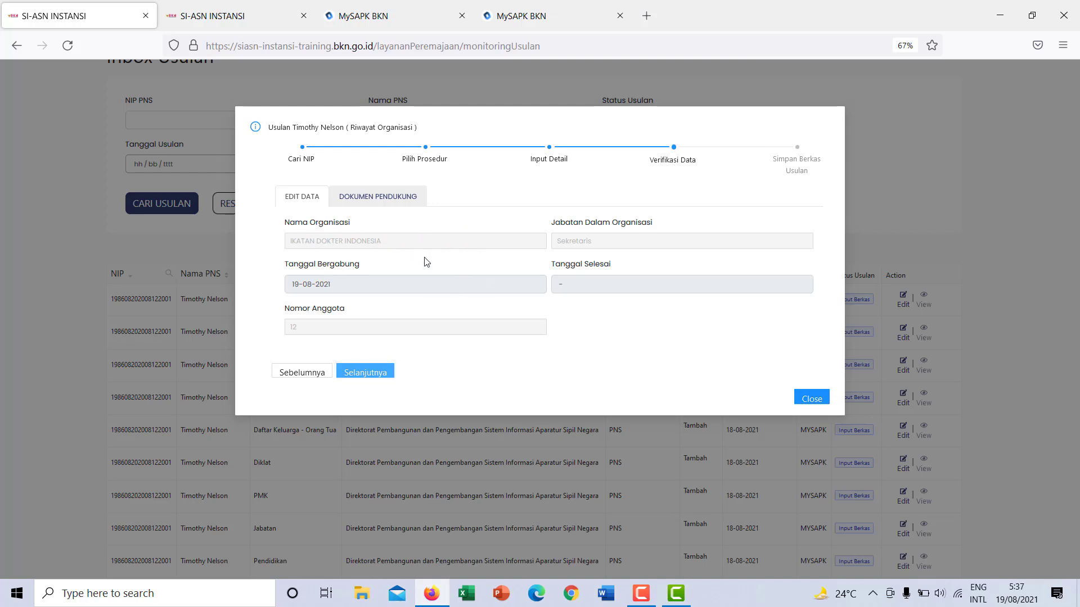
pyautogui.click(404, 203)
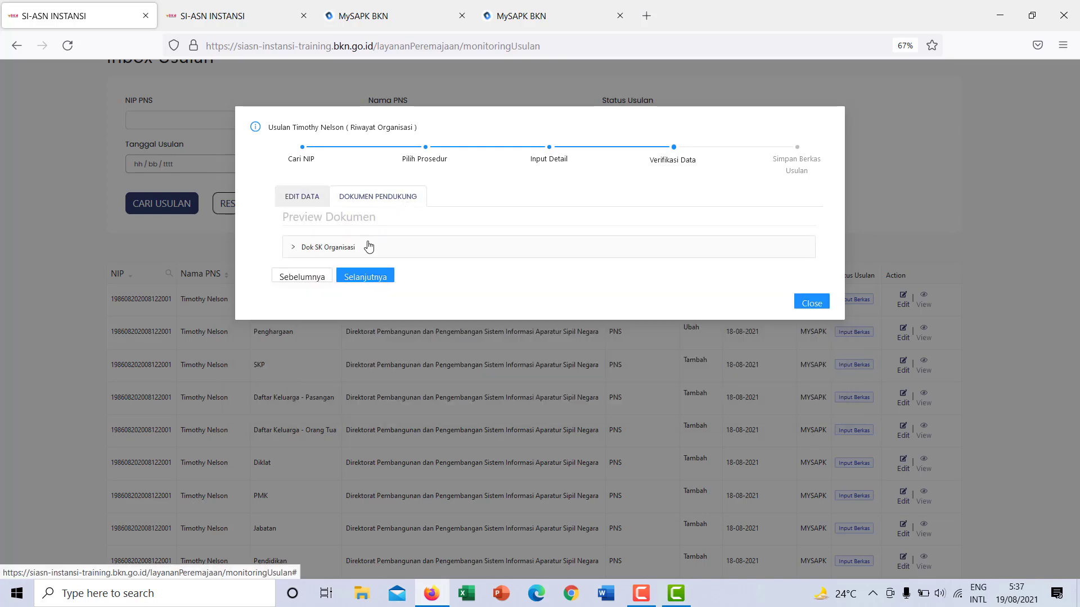
pyautogui.click(363, 248)
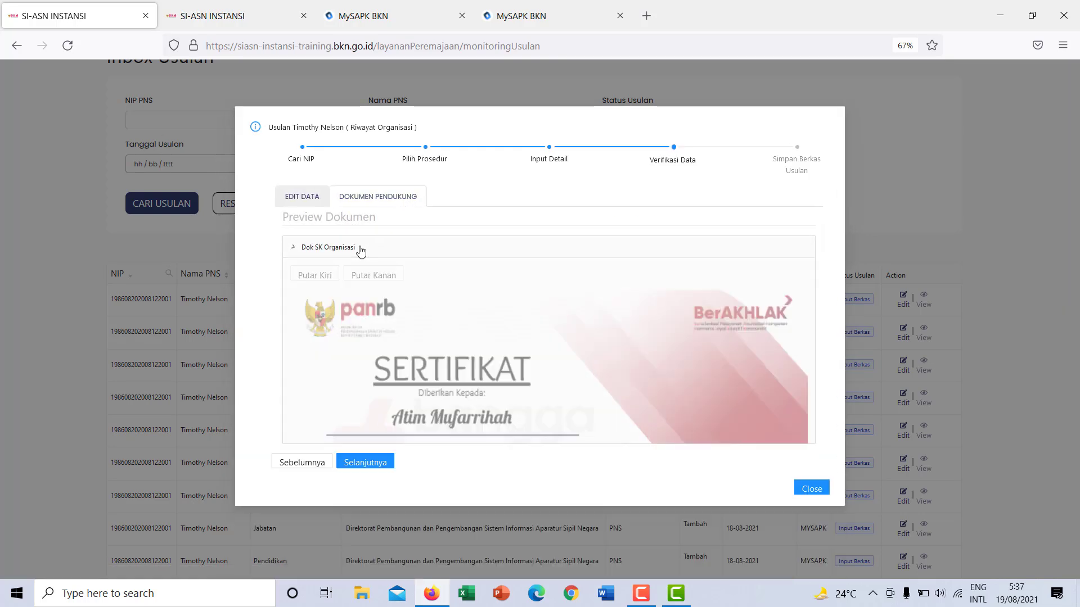
pyautogui.click(361, 249)
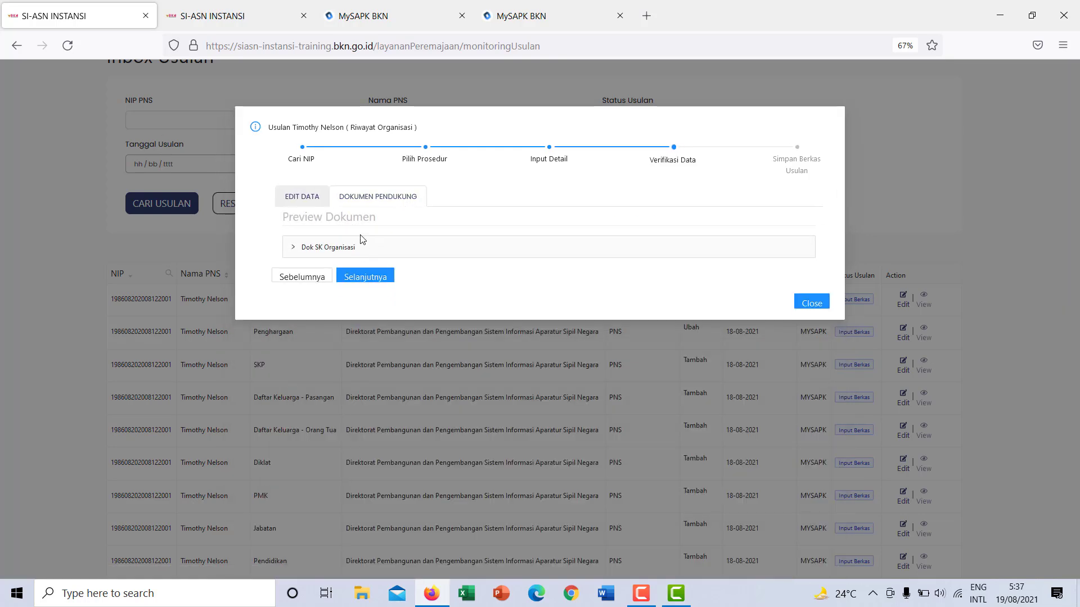
pyautogui.click(371, 276)
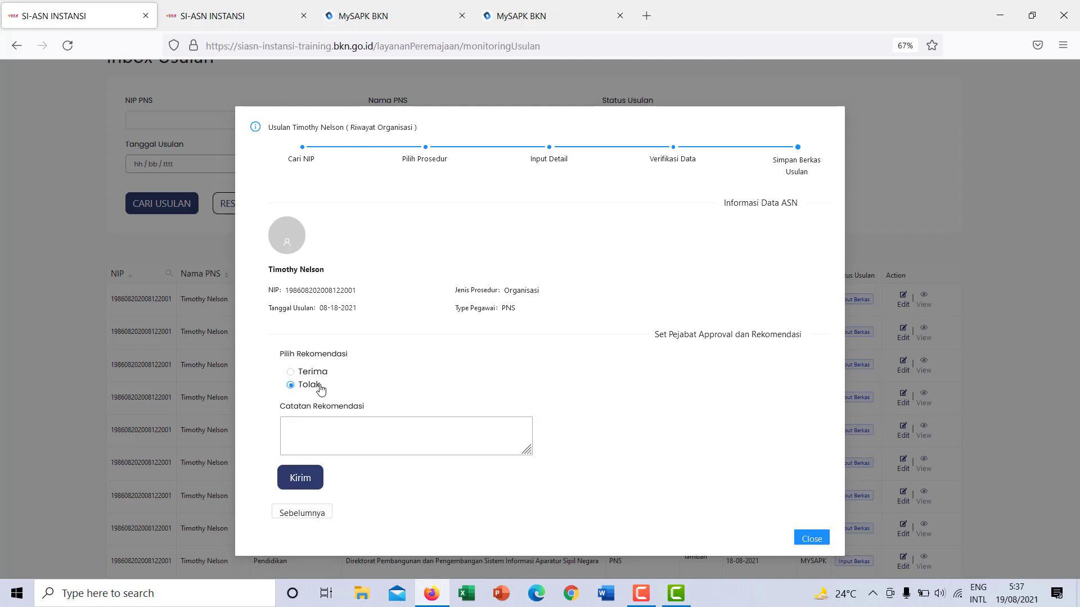
# Step: Set the Organisasi proposal's recommendation to Terima without a note, send and save it, and reload the proposal inbox
pyautogui.click(313, 437)
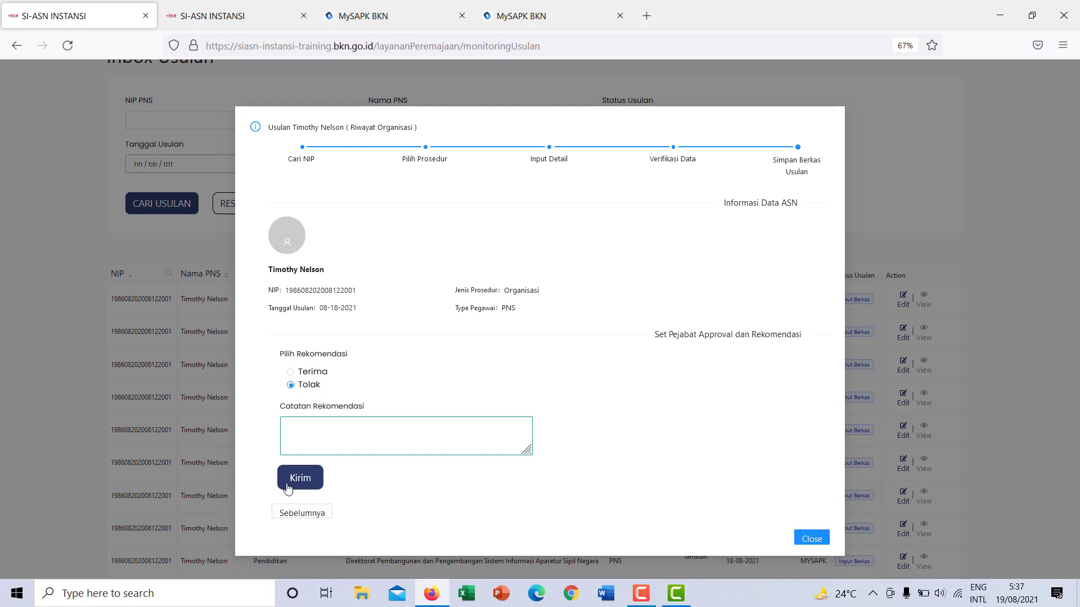
pyautogui.click(290, 374)
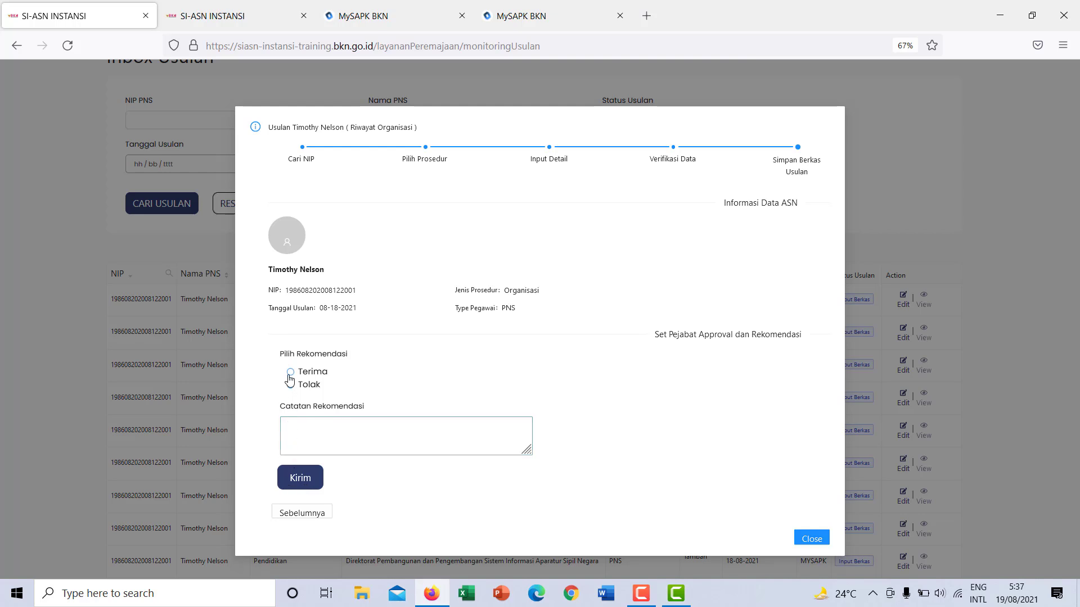
pyautogui.click(304, 480)
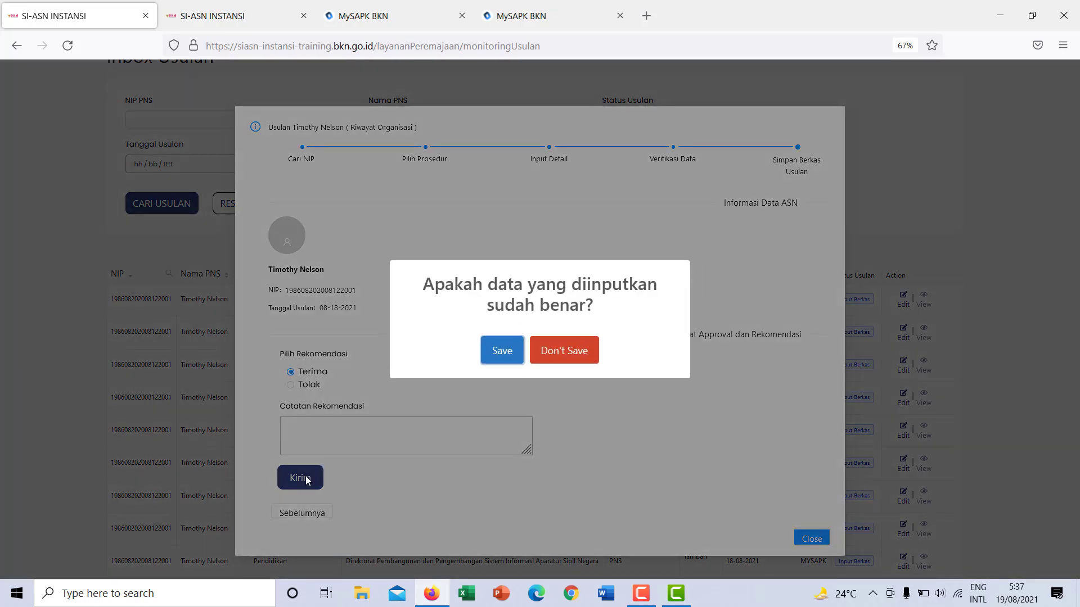
pyautogui.click(502, 350)
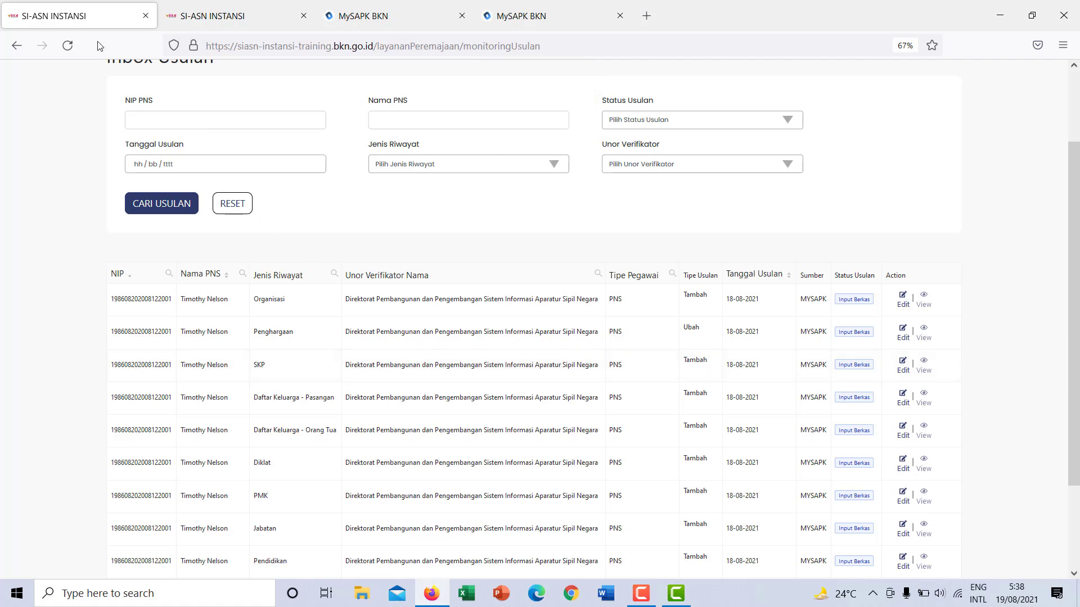
pyautogui.click(68, 45)
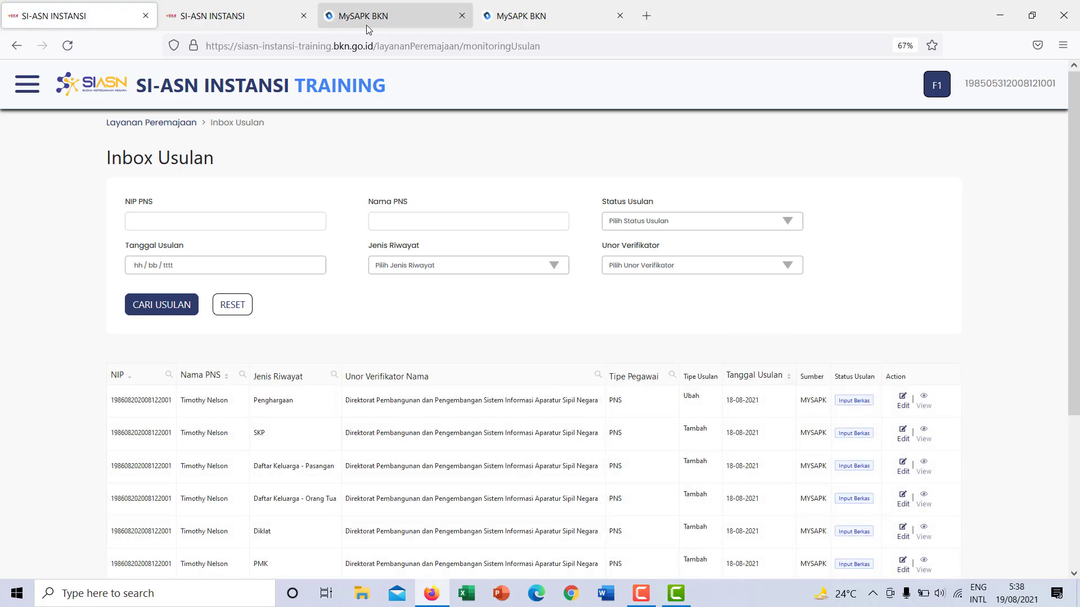
# Step: Switch to the dev-mysapk MySAPK submission history and reload it to check the Organisasi proposal's status
pyautogui.click(366, 25)
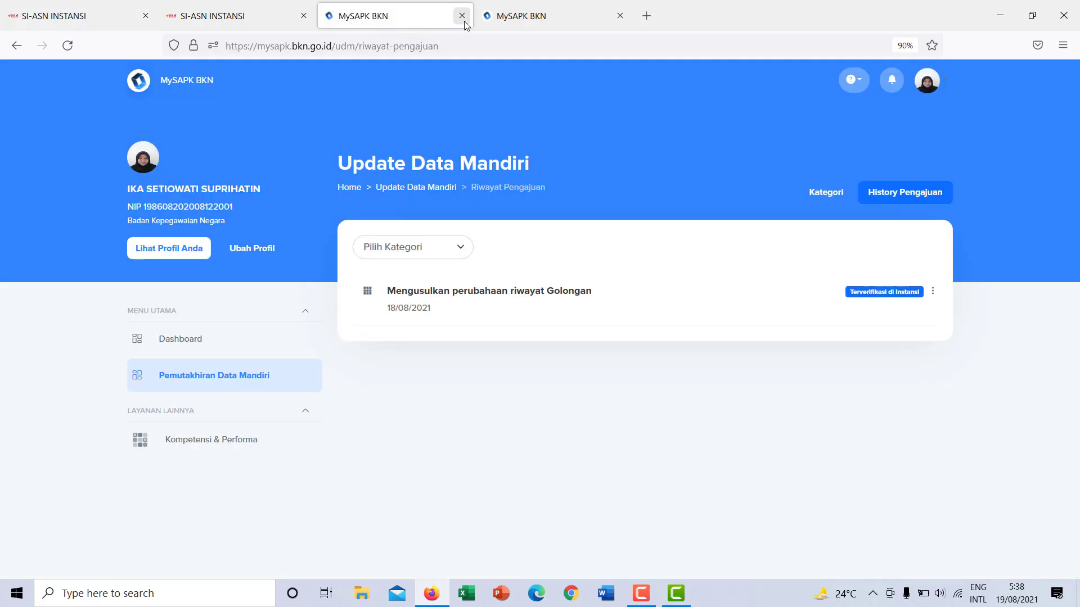
pyautogui.click(521, 22)
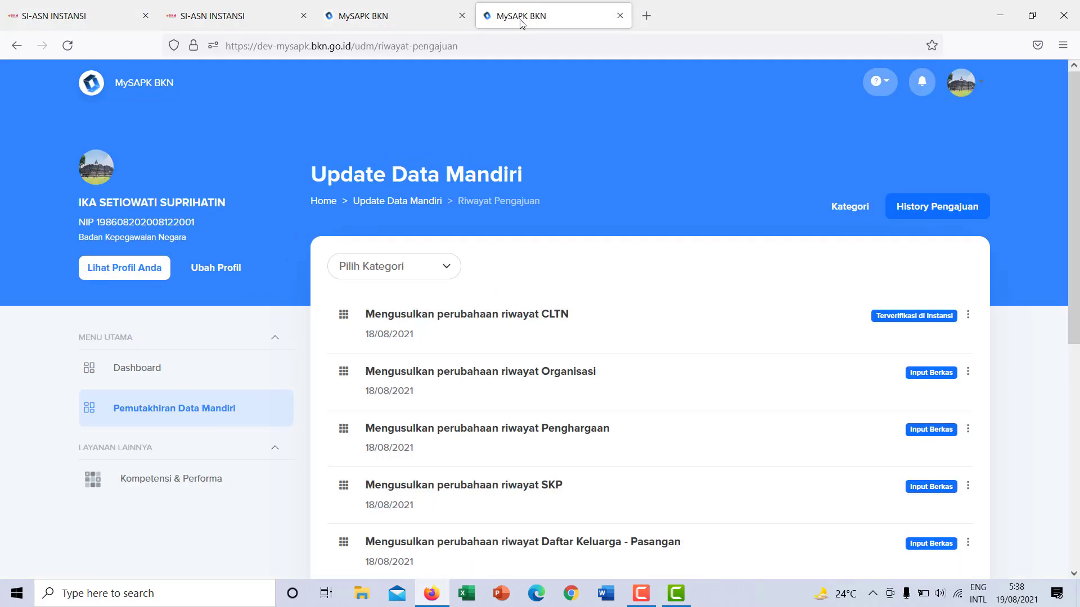
pyautogui.click(68, 46)
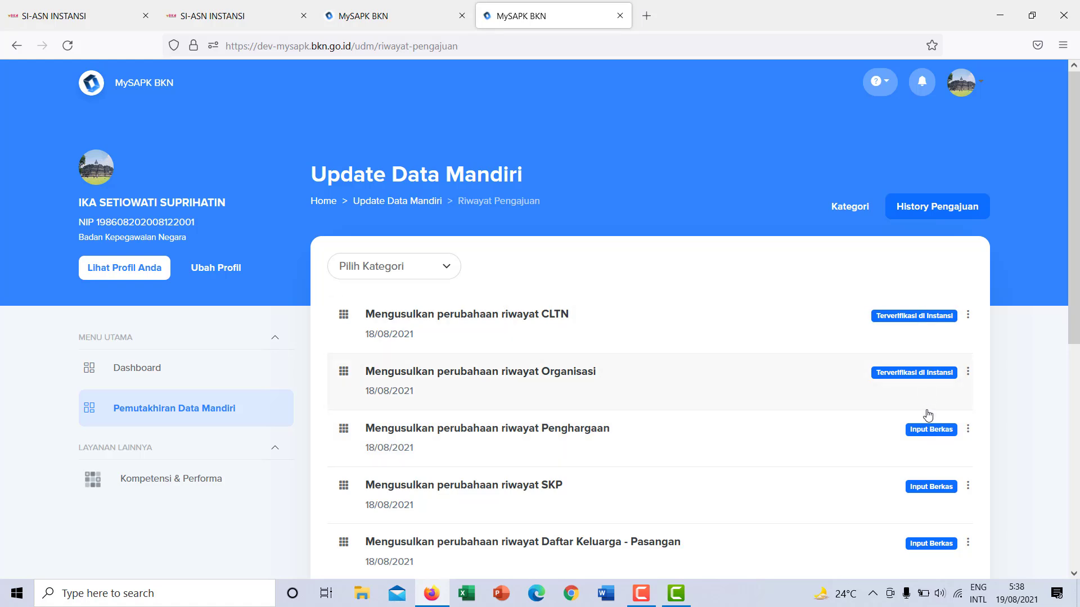
# Step: Return to the SIASN Instansi Inbox Usulan and open the Diklat proposal for editing to review its Institusi Penyelenggara and Nomor Sertifikat
pyautogui.click(13, 14)
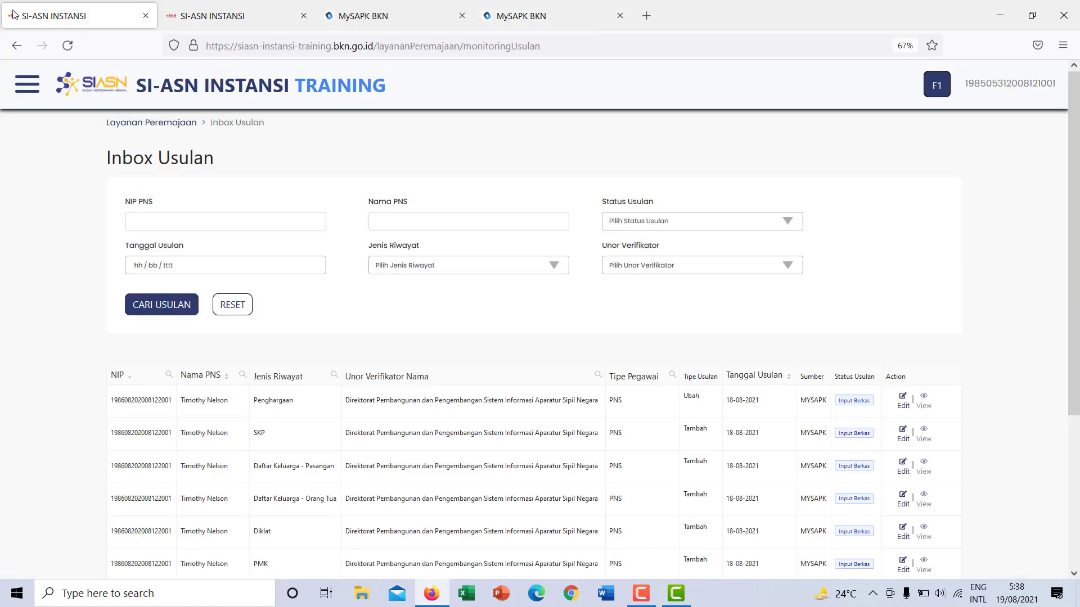
pyautogui.scroll(-2, 518, 368)
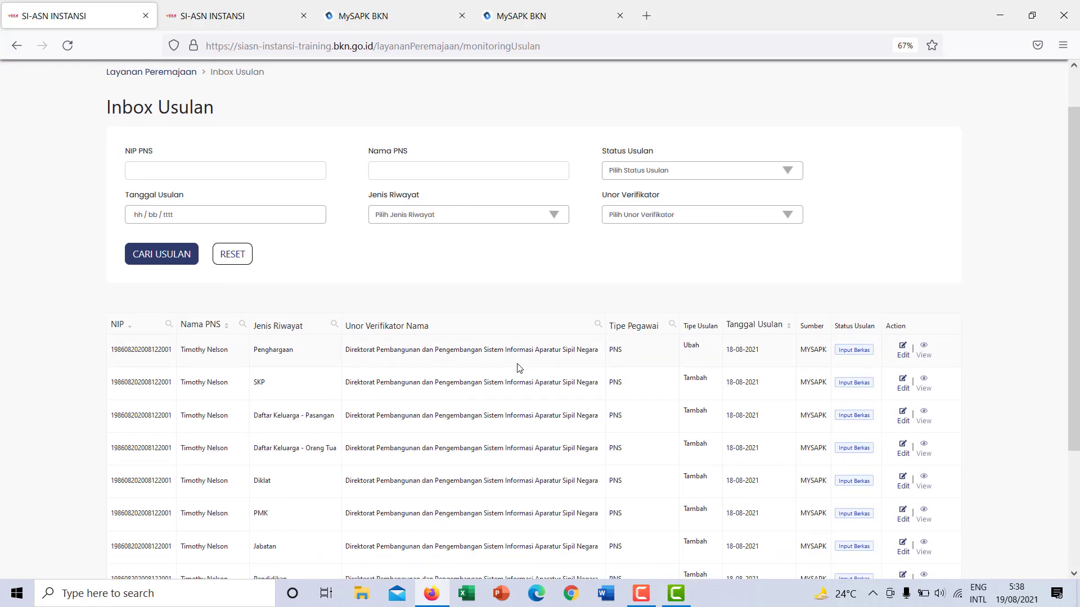
pyautogui.scroll(-4, 519, 368)
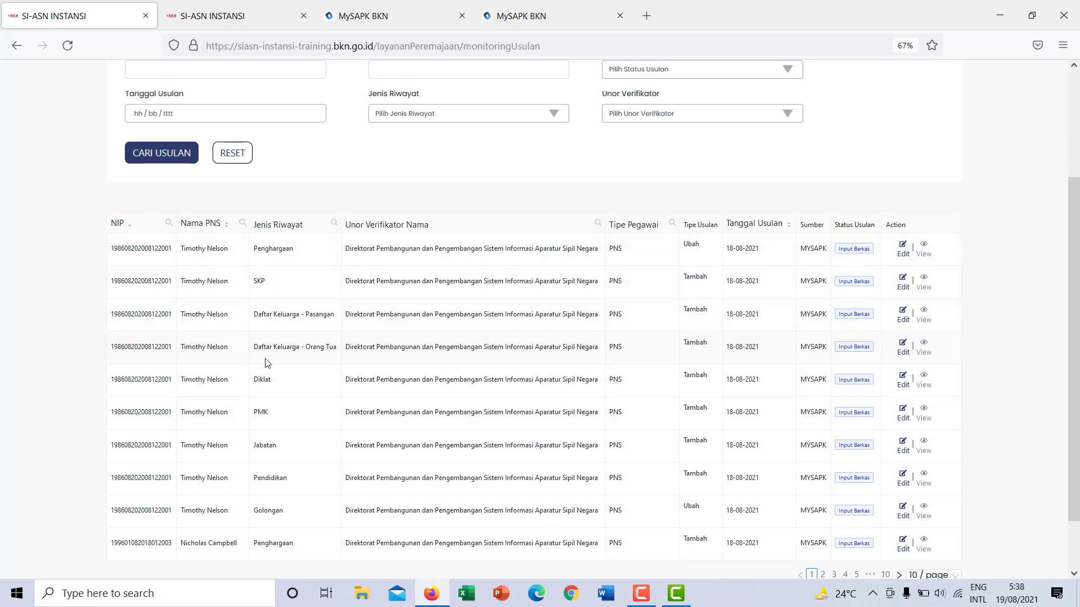
pyautogui.doubleClick(694, 379)
pyautogui.click(903, 378)
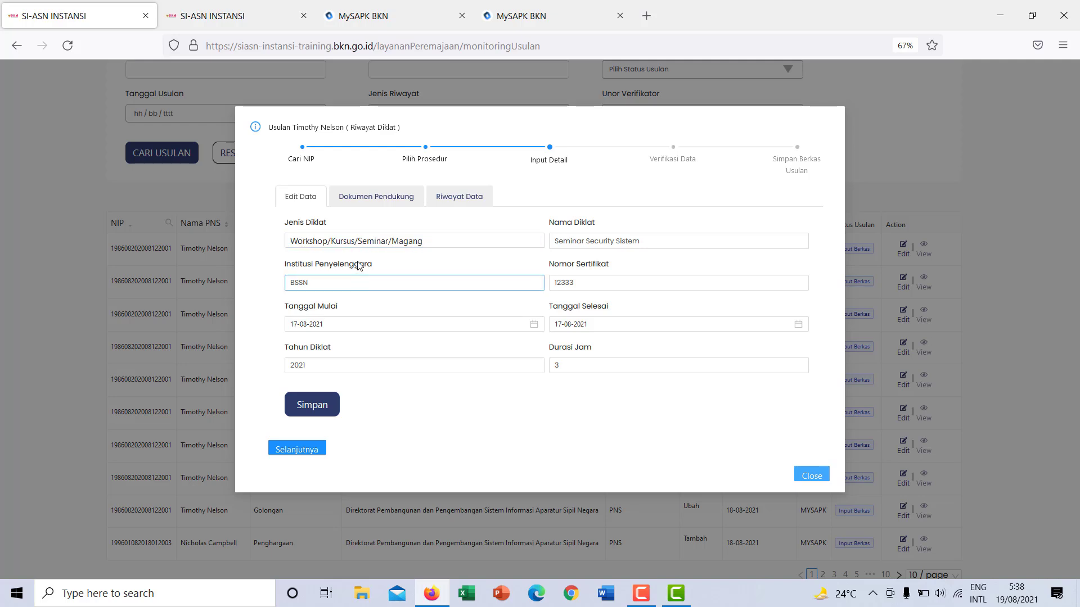
pyautogui.click(405, 282)
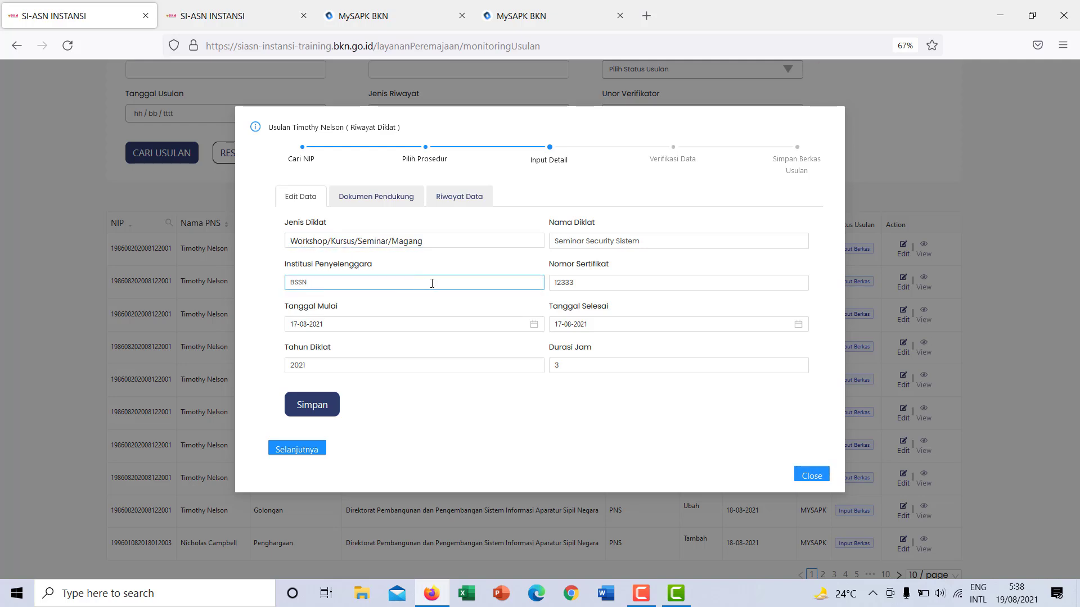
pyautogui.doubleClick(612, 286)
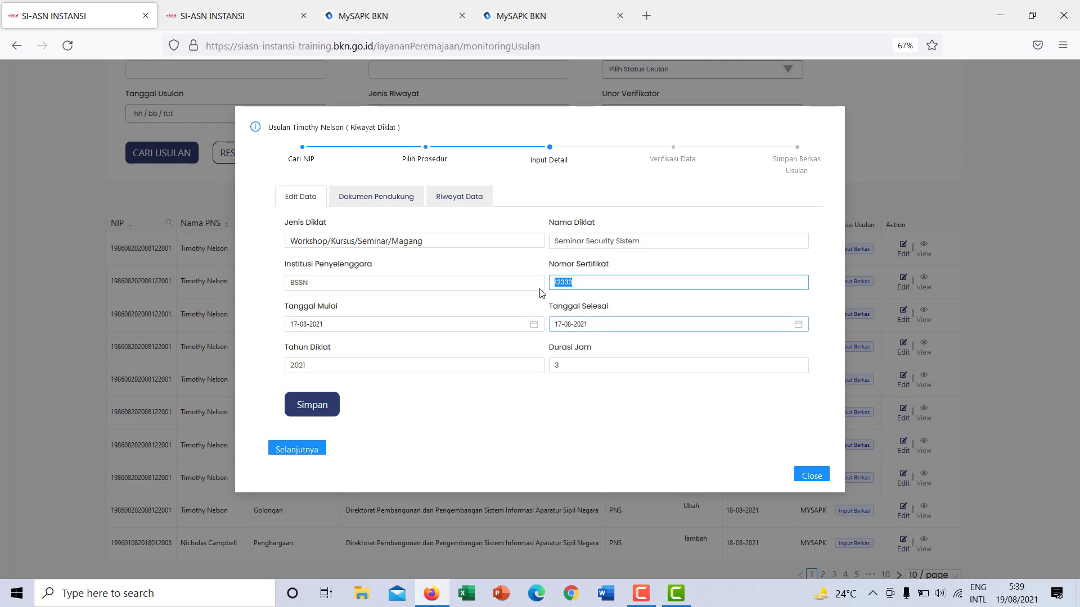
# Step: Preview the Dok Sertifikat Diklat supporting document and compare it with the institution and dates in the Diklat form
pyautogui.click(397, 198)
pyautogui.click(398, 313)
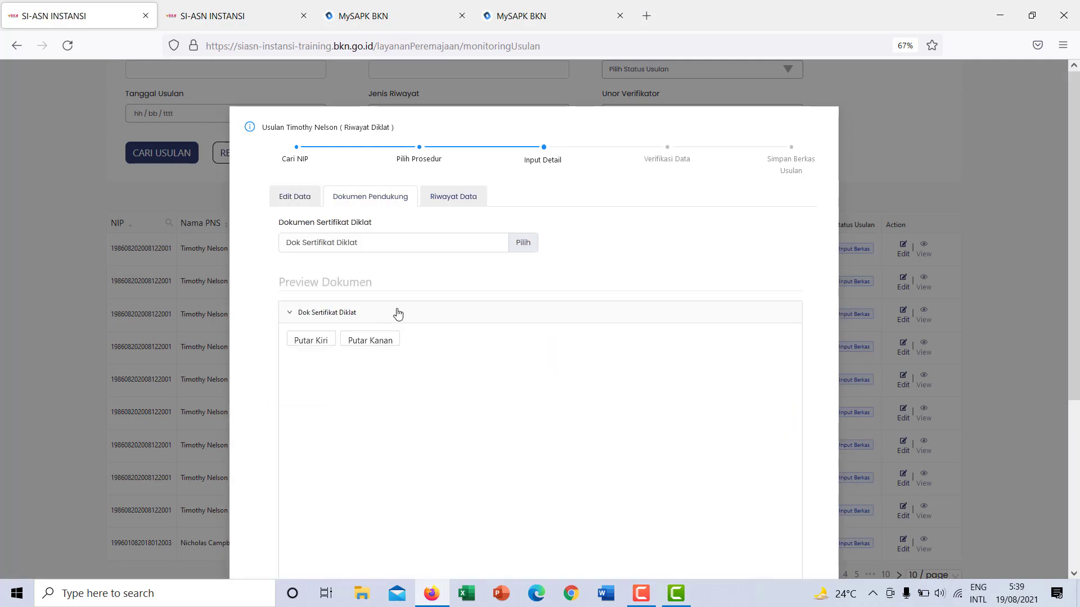
pyautogui.scroll(-2, 397, 310)
pyautogui.scroll(2, 398, 311)
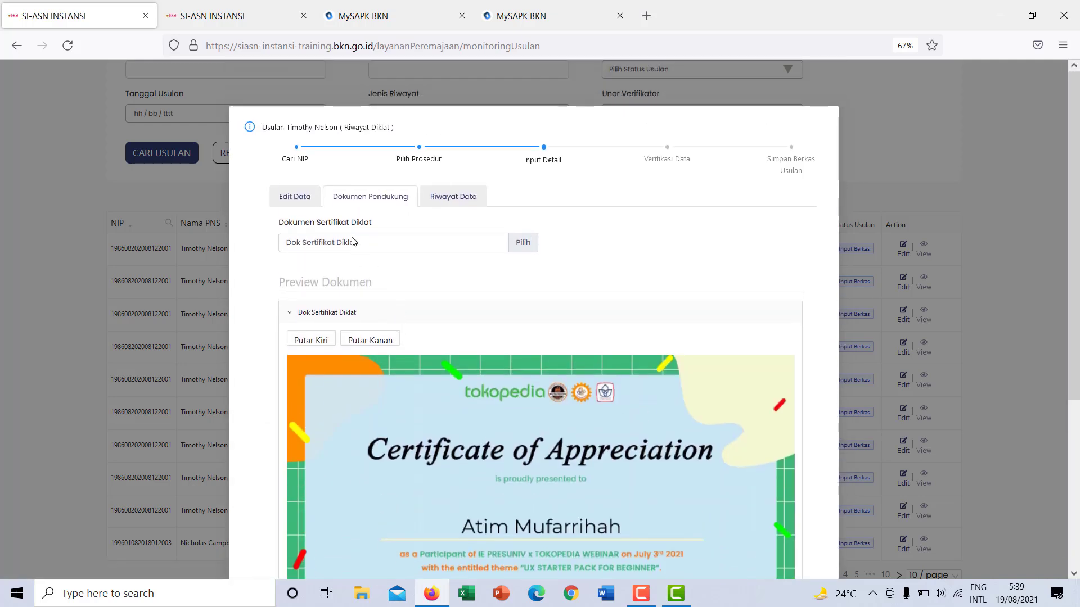
pyautogui.click(296, 197)
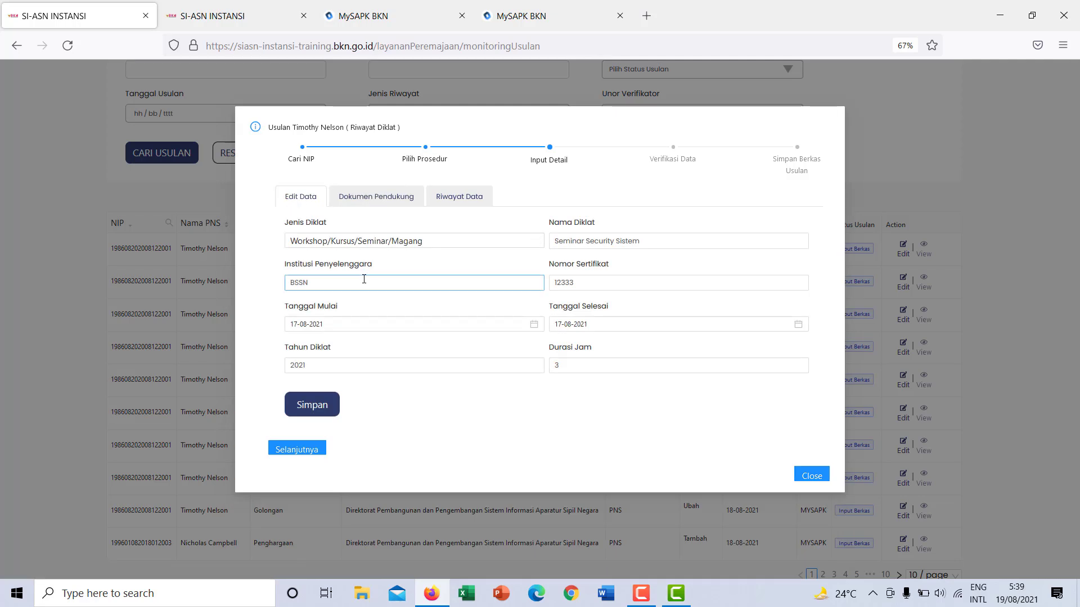
pyautogui.click(336, 322)
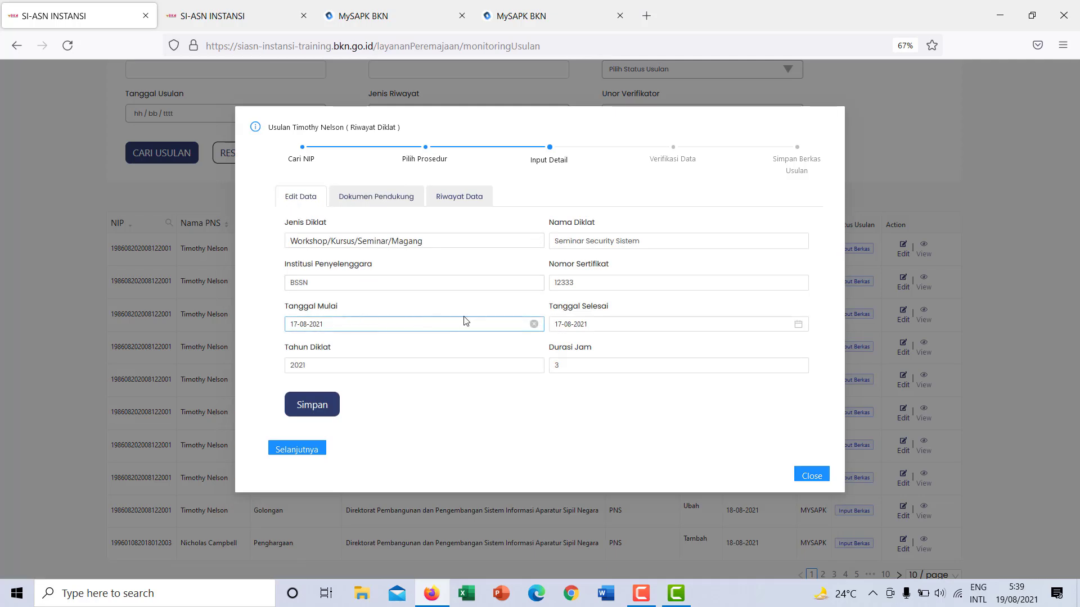
pyautogui.click(454, 284)
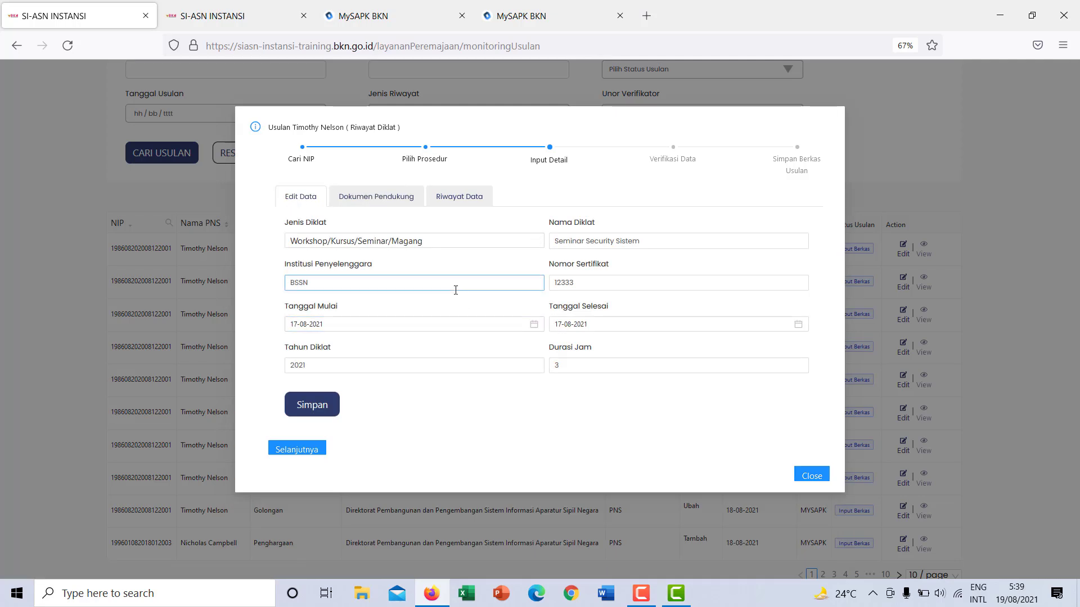
pyautogui.click(439, 260)
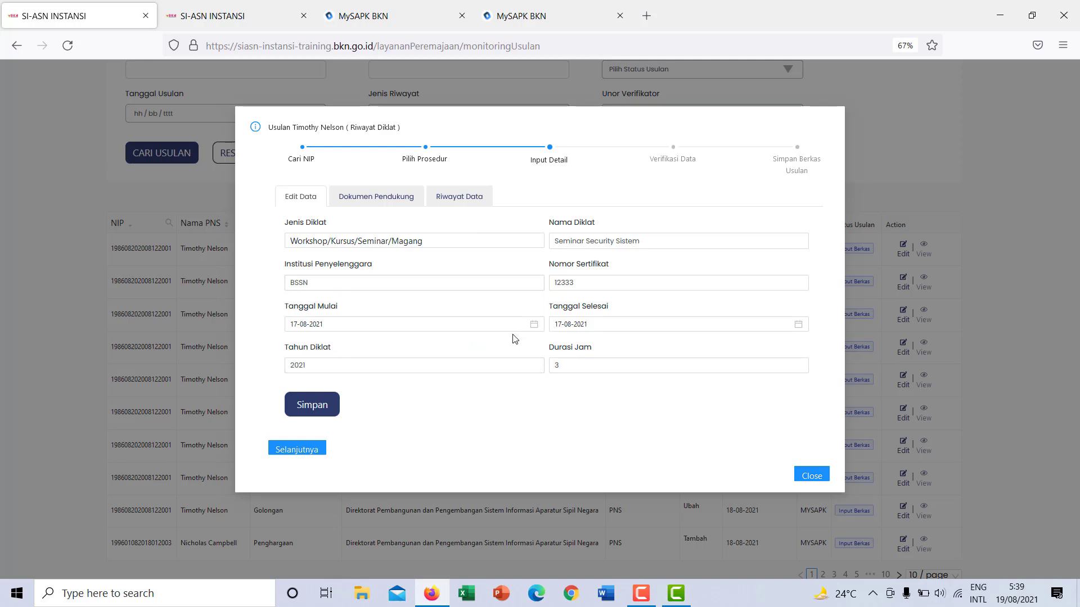
pyautogui.click(449, 323)
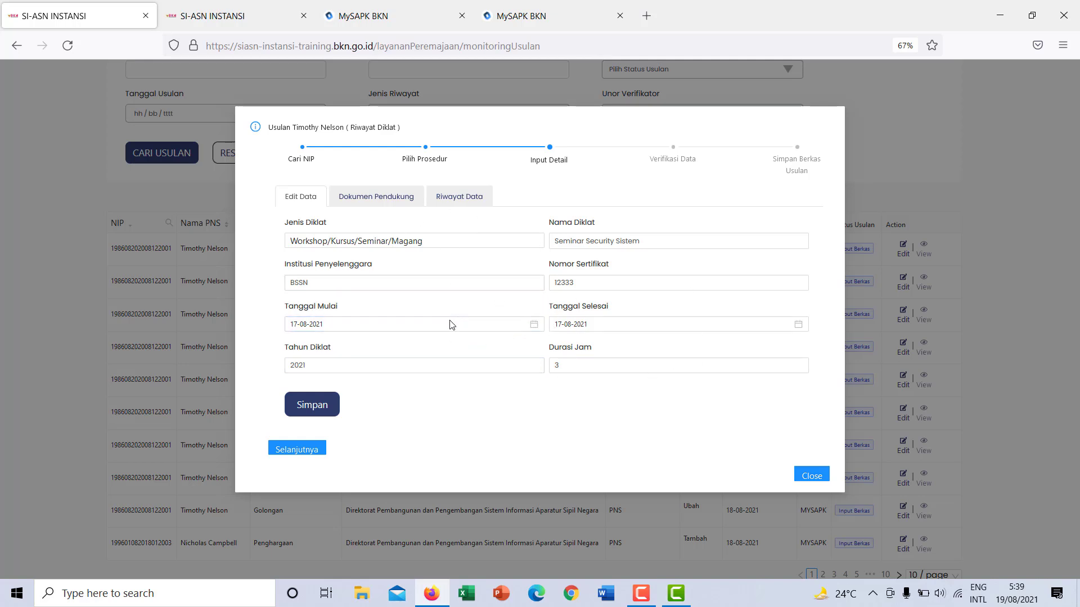
# Step: Compare the proposed Nama Diklat with the existing training entries in Riwayat Data and return to the edit form
pyautogui.click(449, 200)
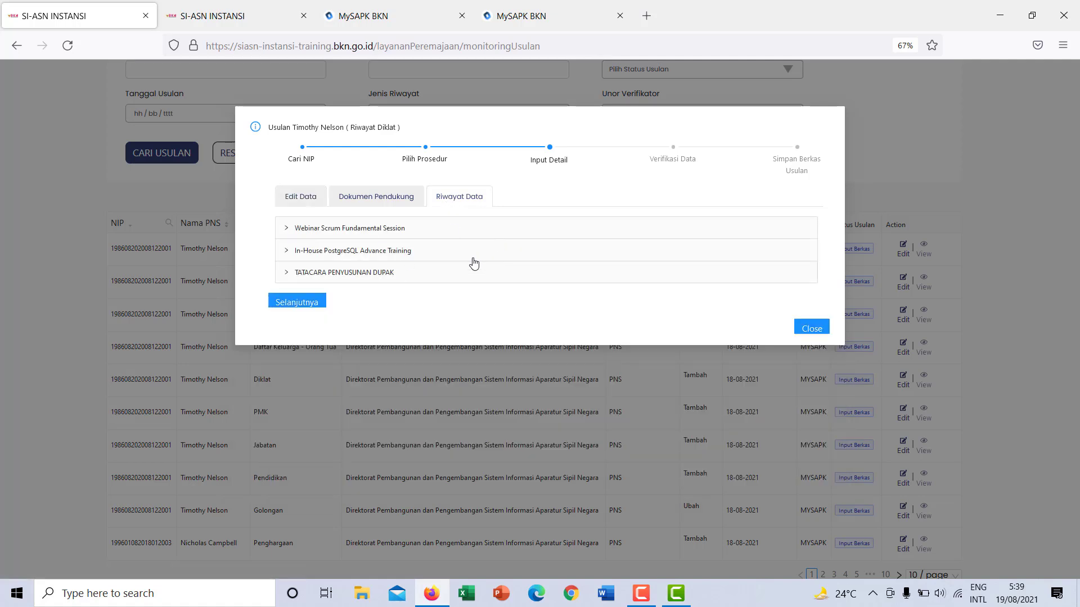
pyautogui.click(307, 203)
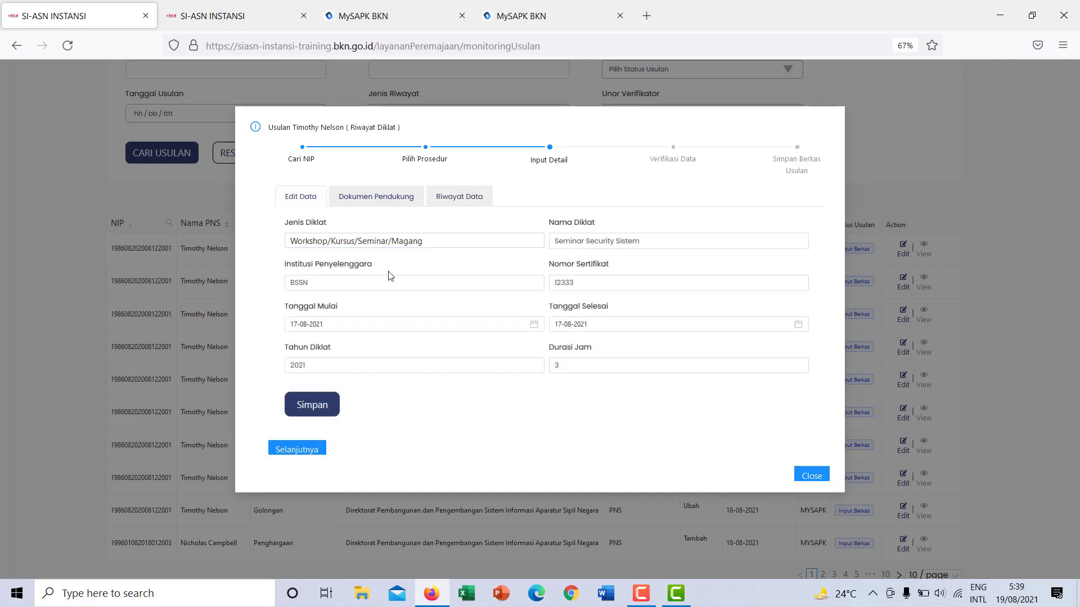
pyautogui.click(585, 245)
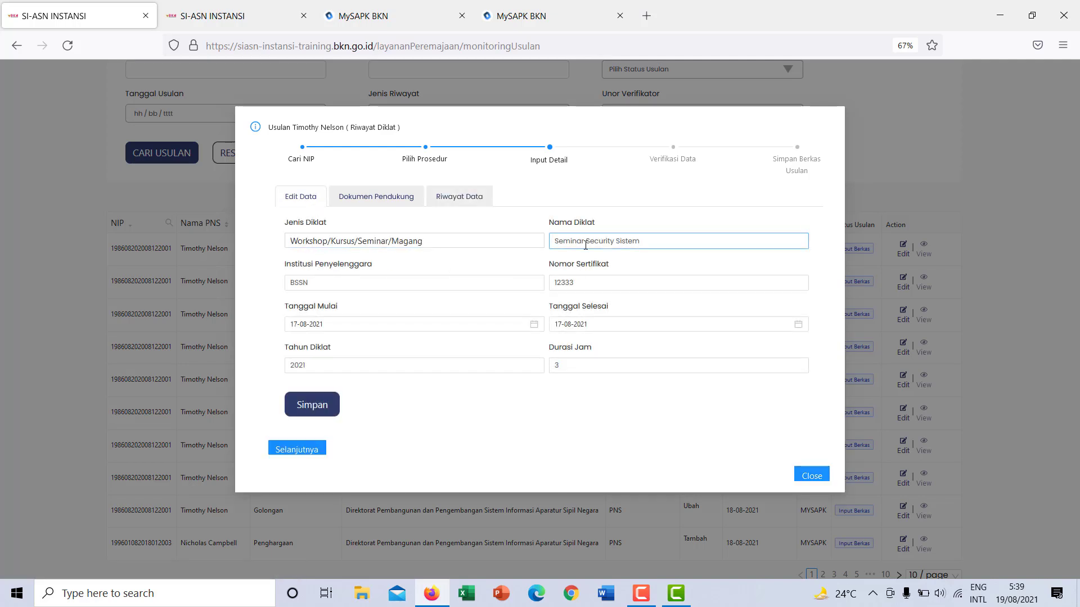
pyautogui.click(464, 204)
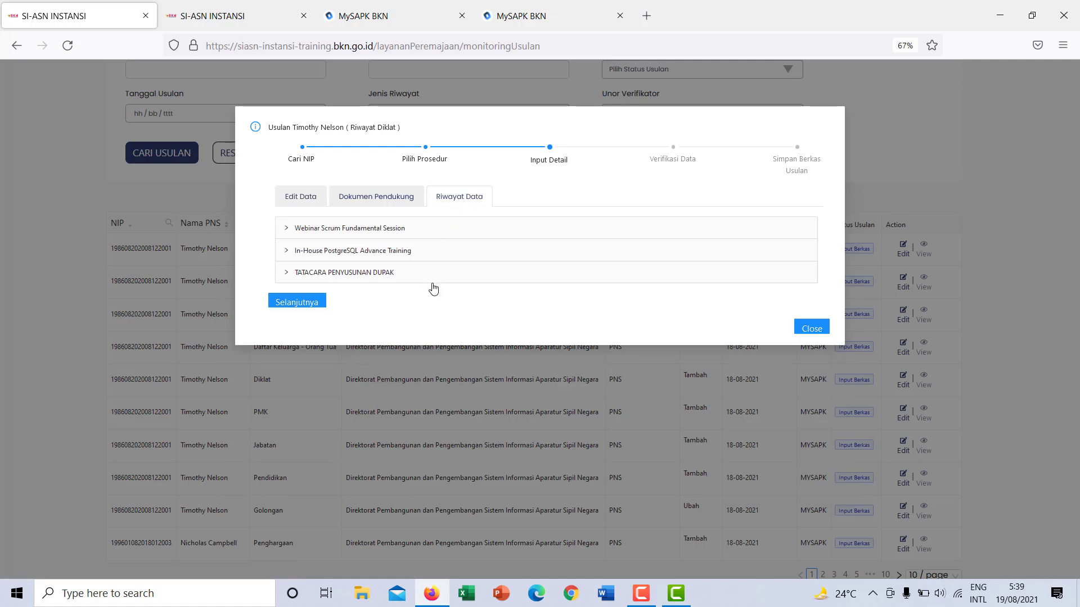
pyautogui.click(299, 199)
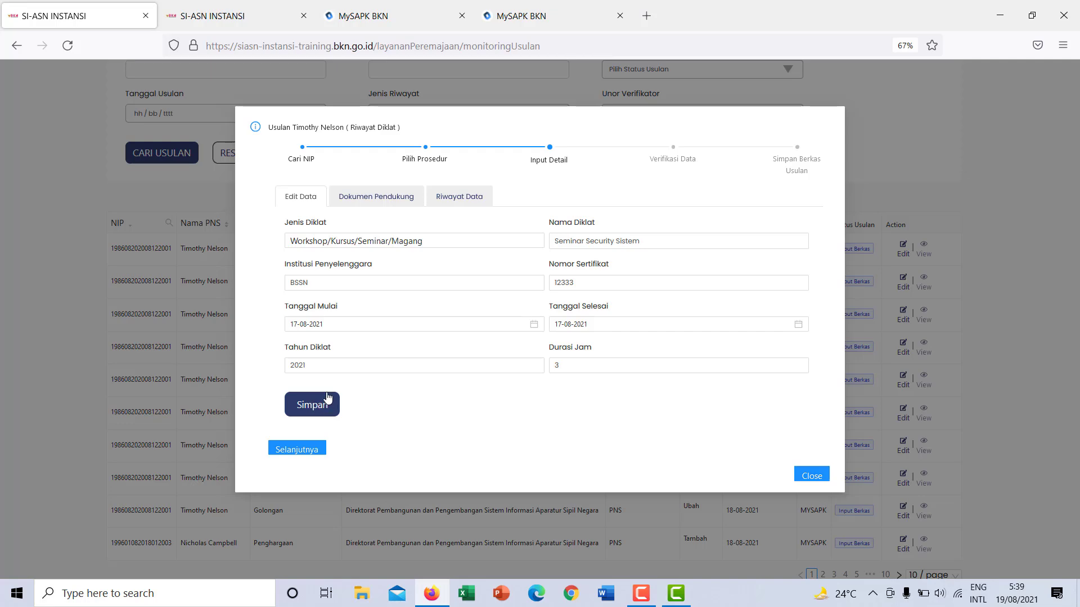
# Step: Save the Diklat form, accepting the data as correct, and proceed to Verifikasi Data
pyautogui.click(311, 404)
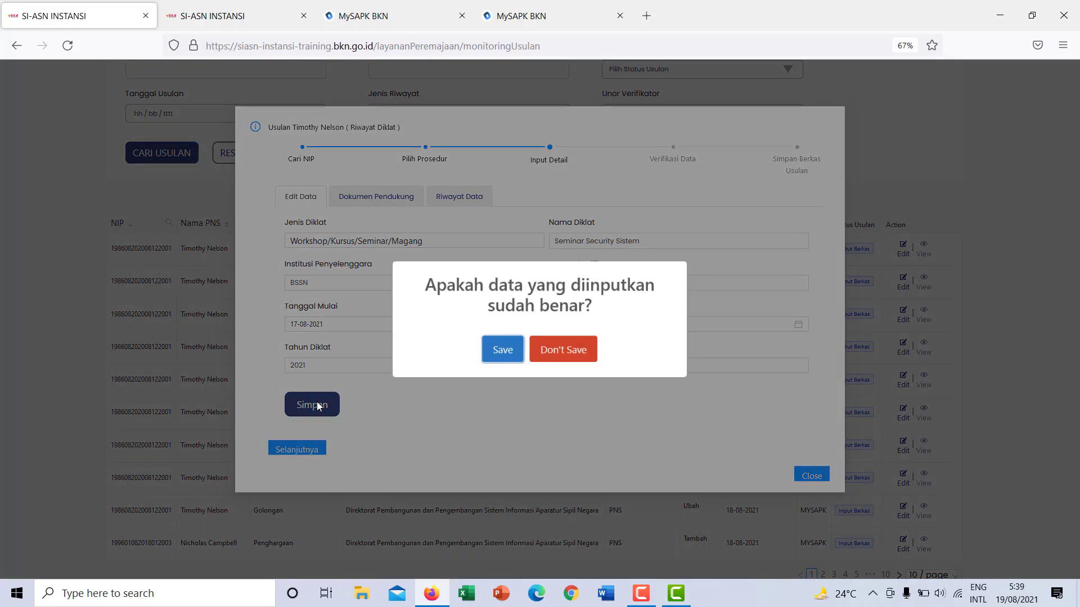
pyautogui.click(509, 353)
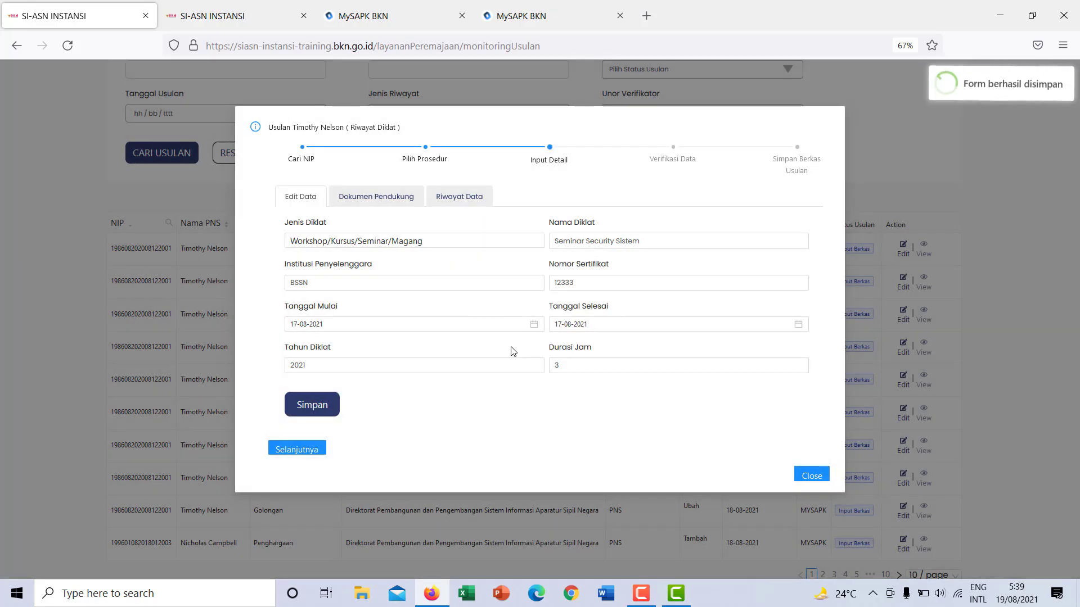
pyautogui.click(298, 449)
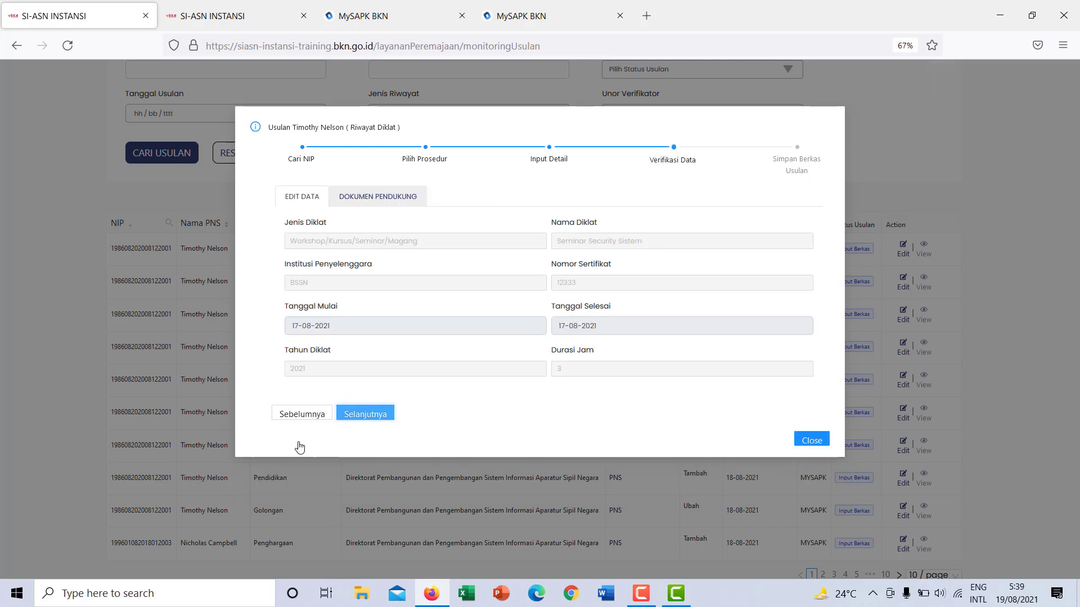
# Step: Review the Dok Sertifikat Diklat and the Diklat data under Verifikasi Data, and proceed to Simpan Berkas Usulan
pyautogui.click(389, 200)
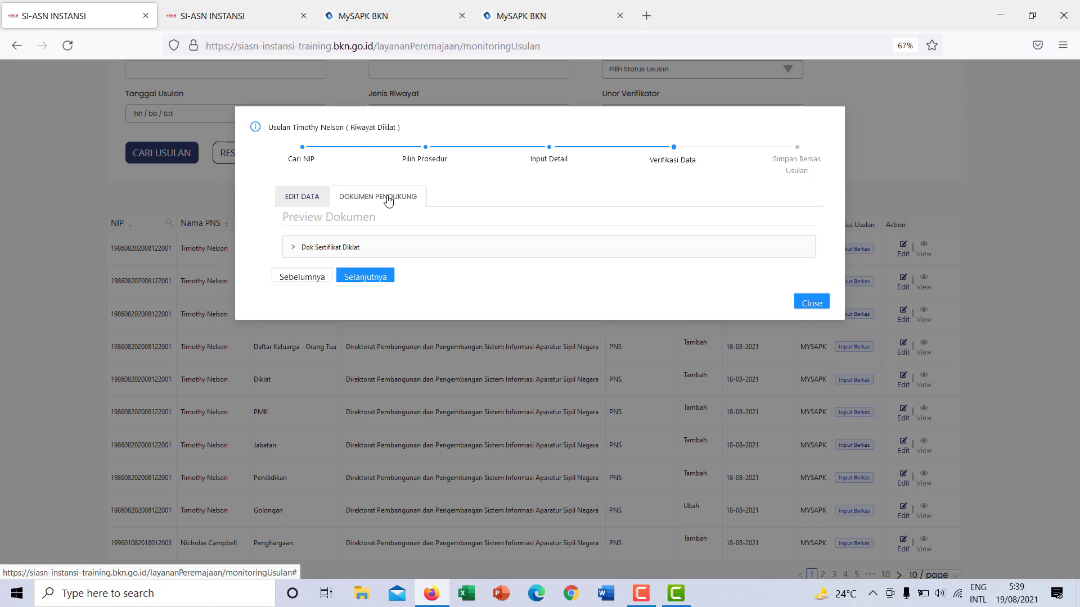
pyautogui.click(346, 246)
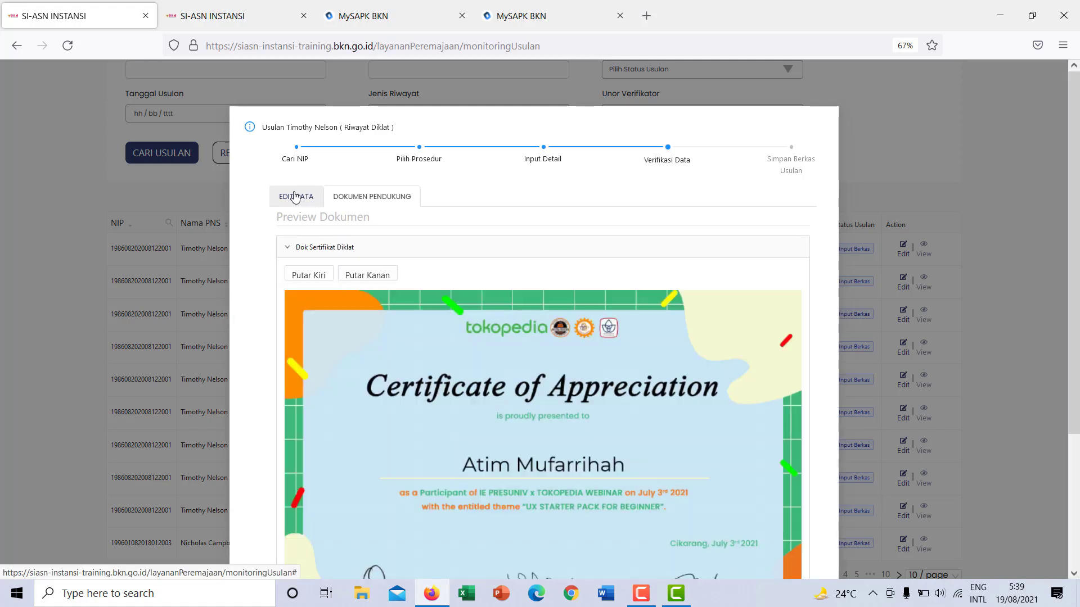
pyautogui.click(300, 193)
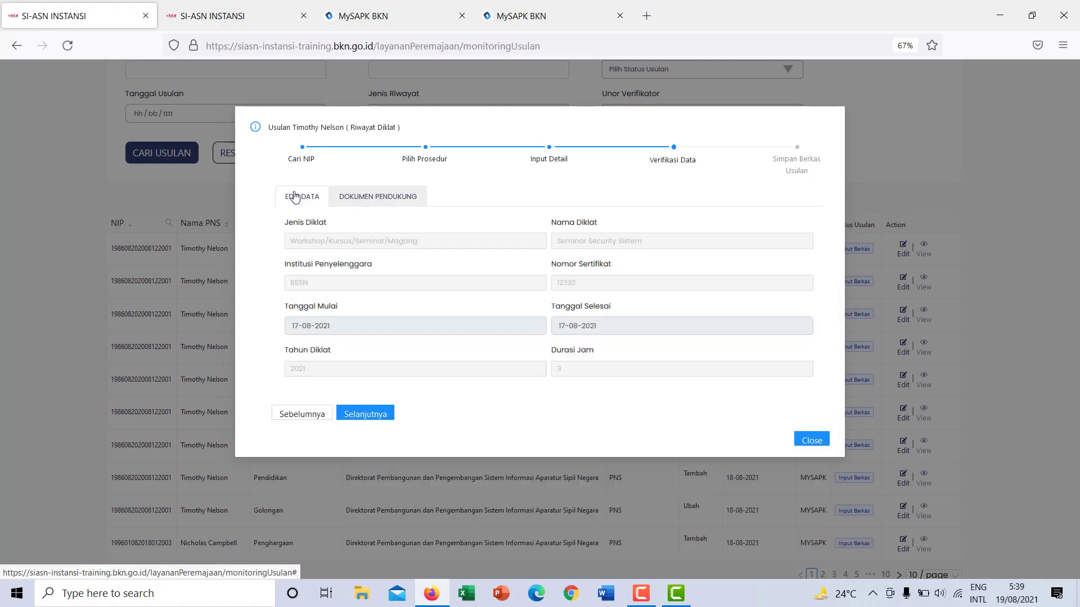
pyautogui.click(375, 420)
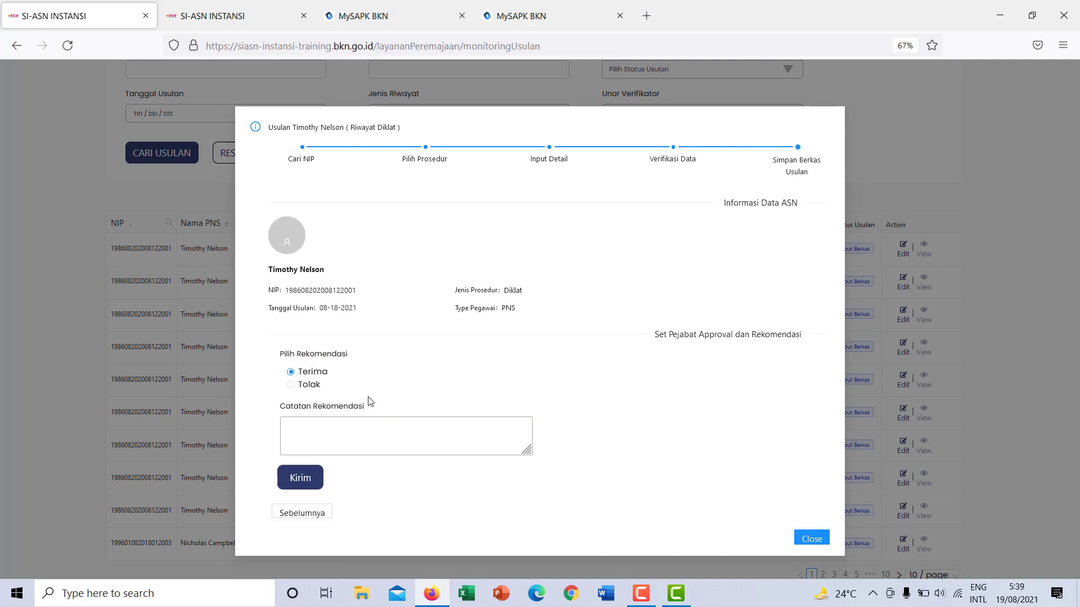
# Step: Reject the Diklat proposal with recommendation Tolak and the note "SERTIFIKAT TIDAK SESUAI", and submit it
pyautogui.click(291, 386)
pyautogui.click(298, 422)
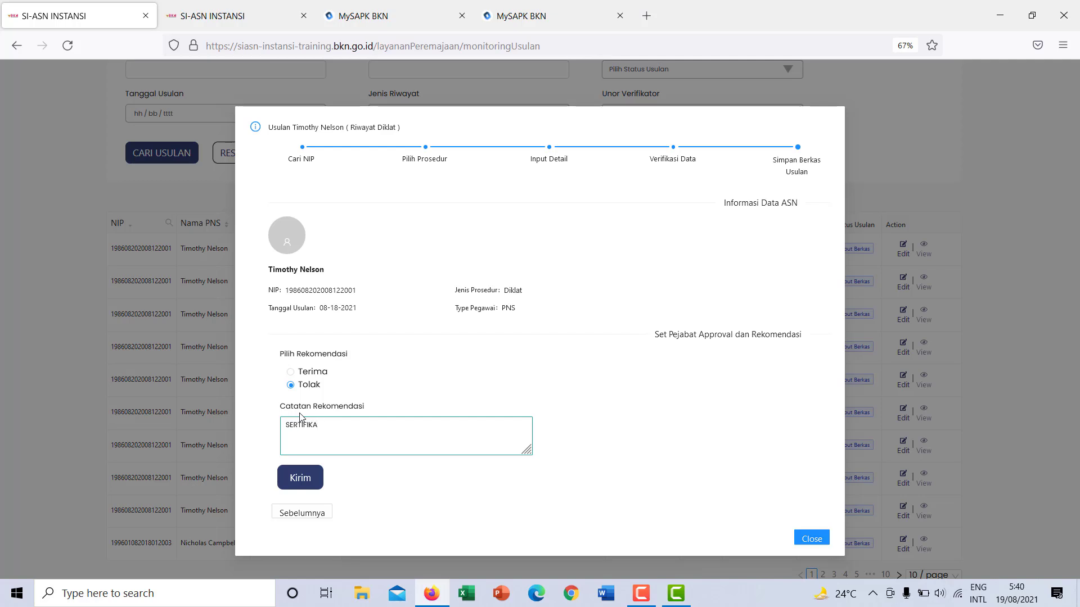
pyautogui.write('DAK SESUAI')
pyautogui.click(296, 478)
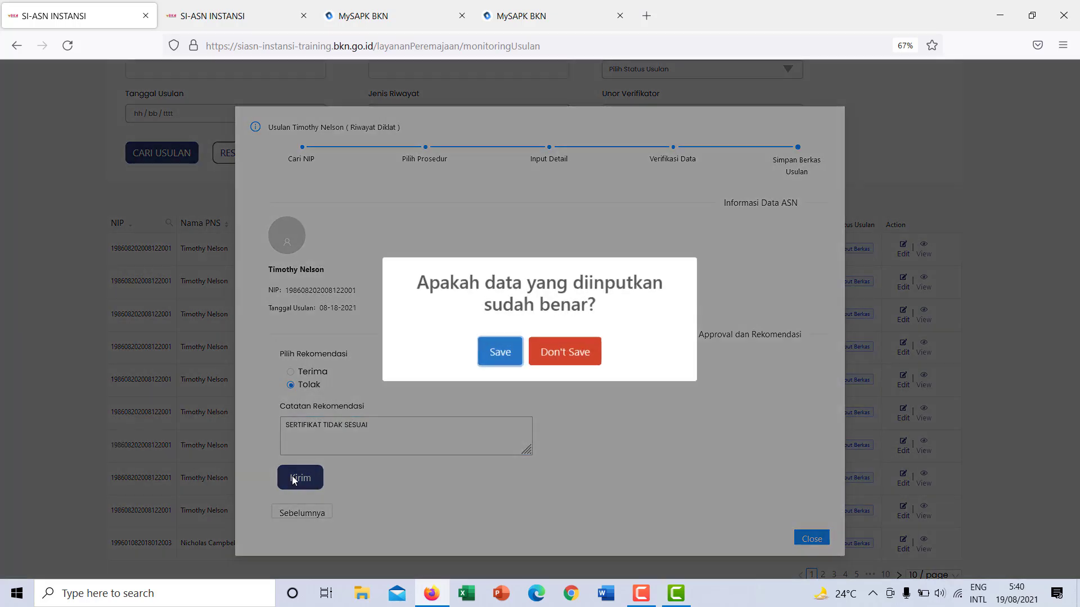
pyautogui.click(503, 354)
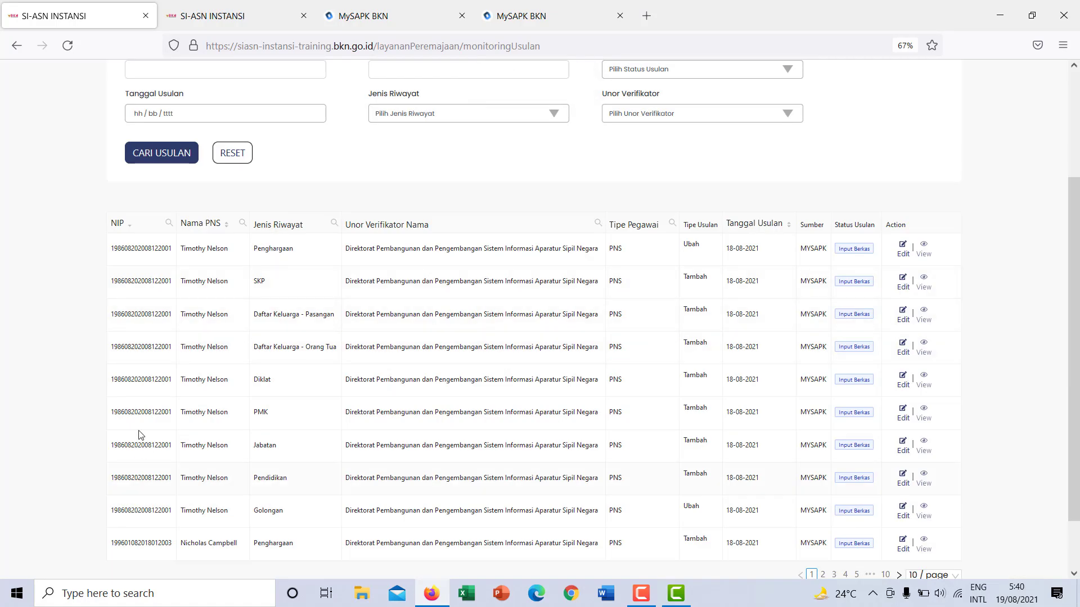
# Step: Switch to MySAPK, refresh the proposal history and check the status of the Diklat proposal
pyautogui.click(518, 23)
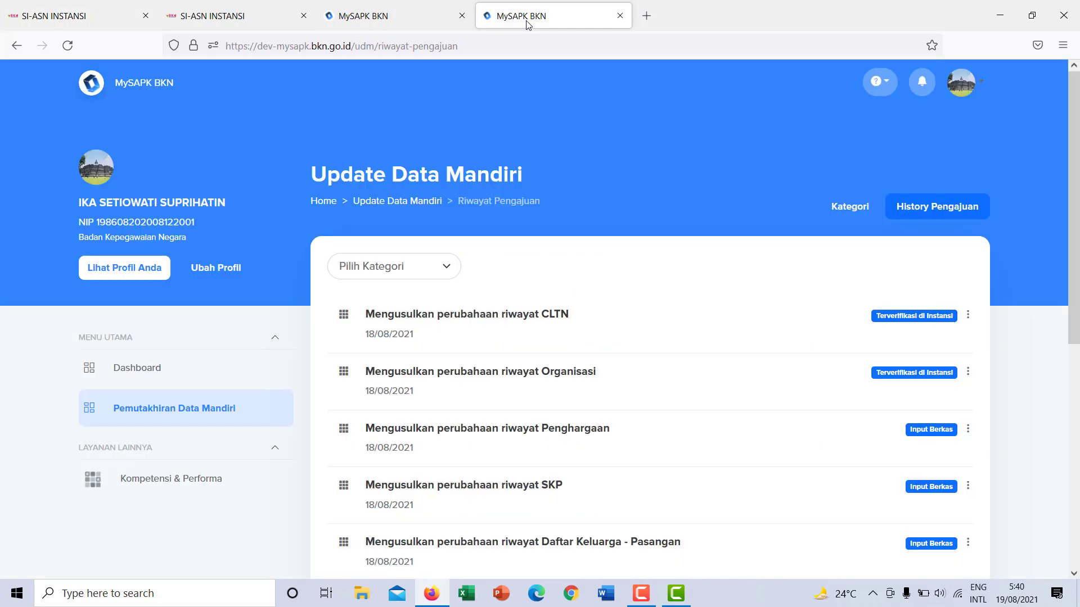
pyautogui.click(70, 45)
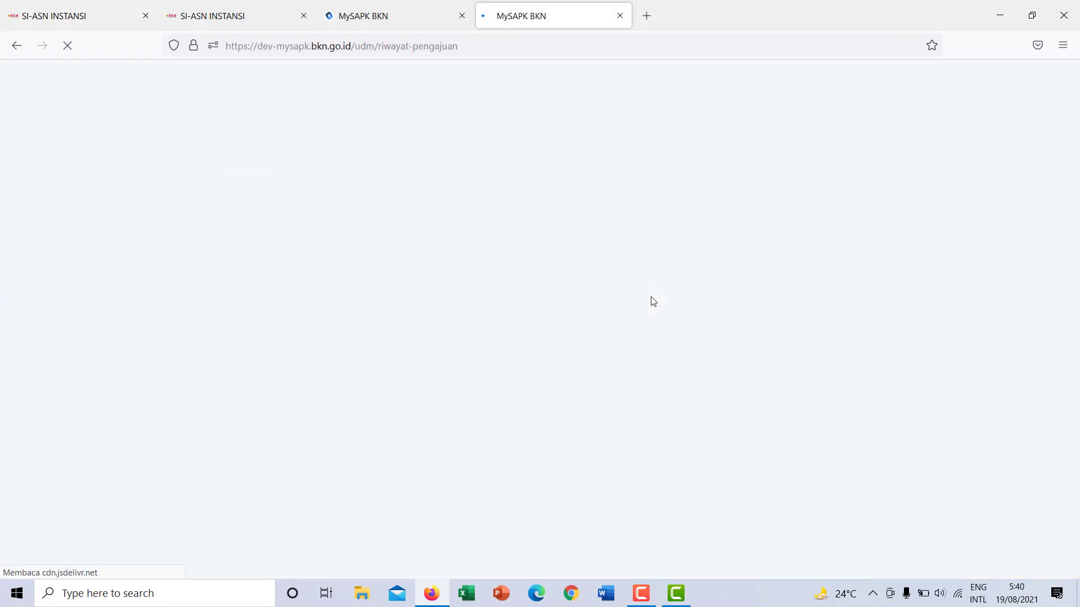
pyautogui.scroll(-4, 652, 301)
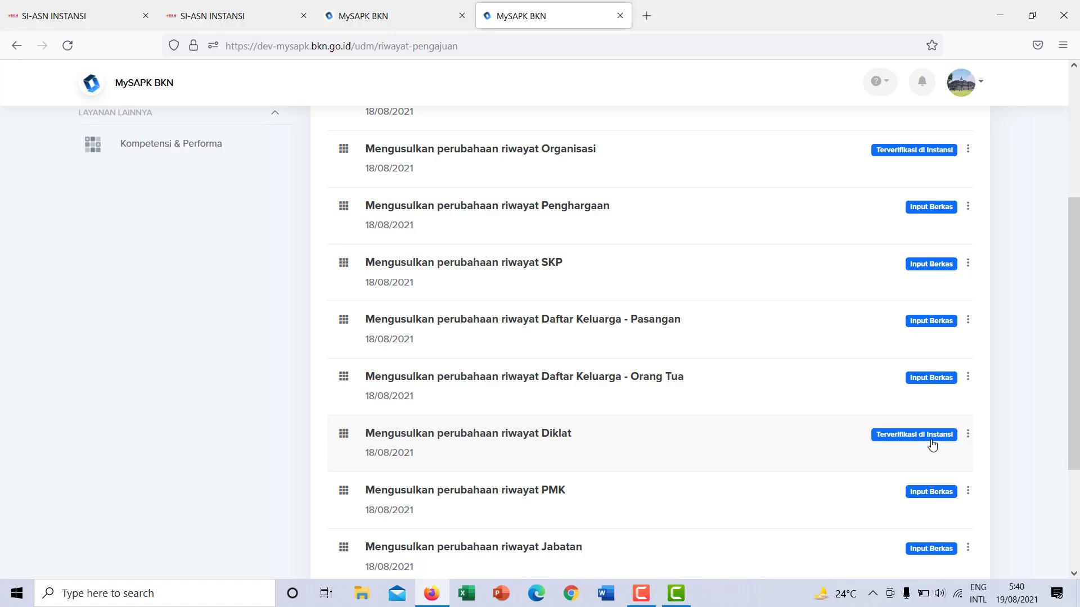
# Step: Return to SIASN Instansi, open the Pendidikan proposal for editing and compare it with the existing education entries in Riwayat Data
pyautogui.click(81, 13)
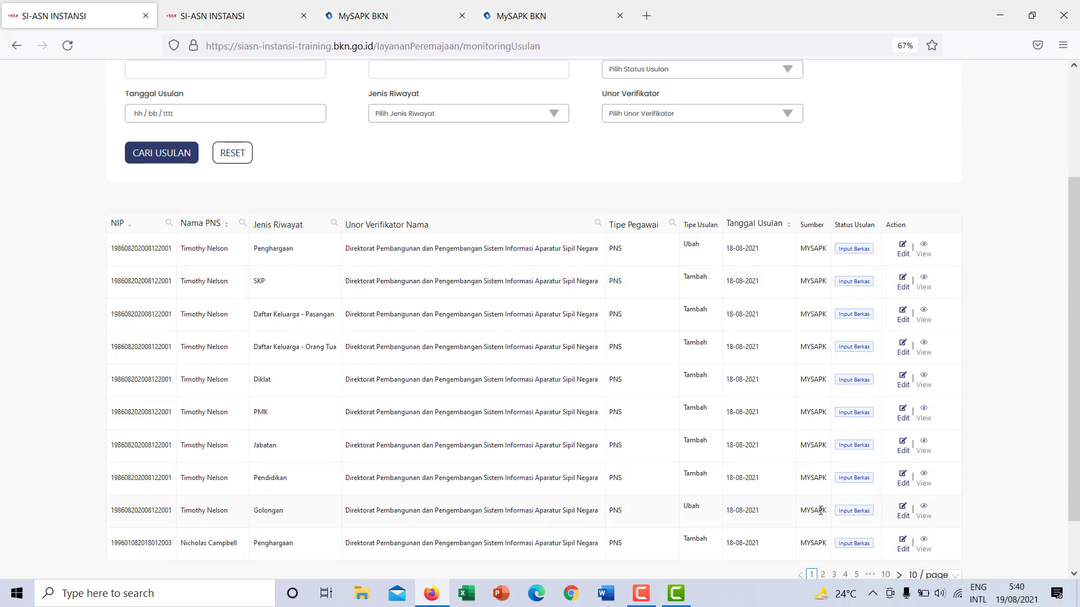
pyautogui.click(904, 482)
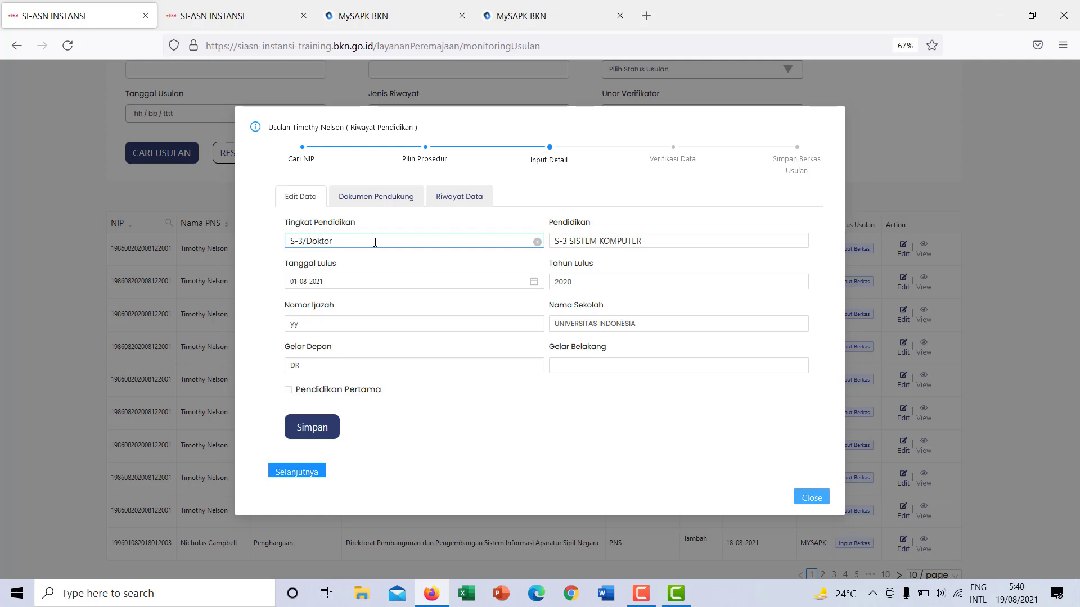
pyautogui.click(458, 203)
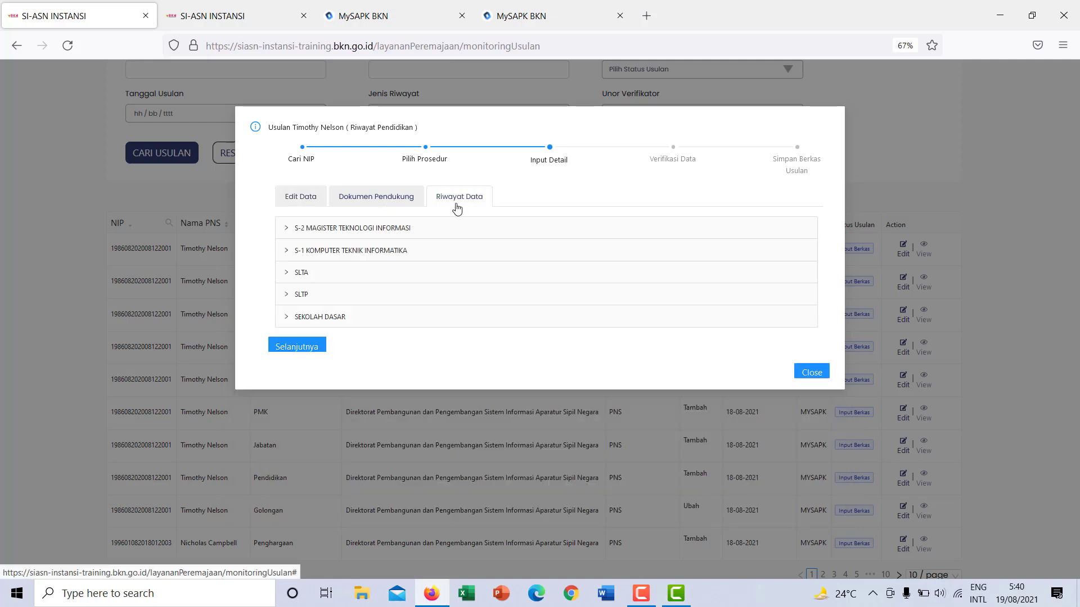
# Step: Examine the Pendidikan proposal's supporting documents, previewing Transkrip Nilai and Ijazah
pyautogui.click(367, 200)
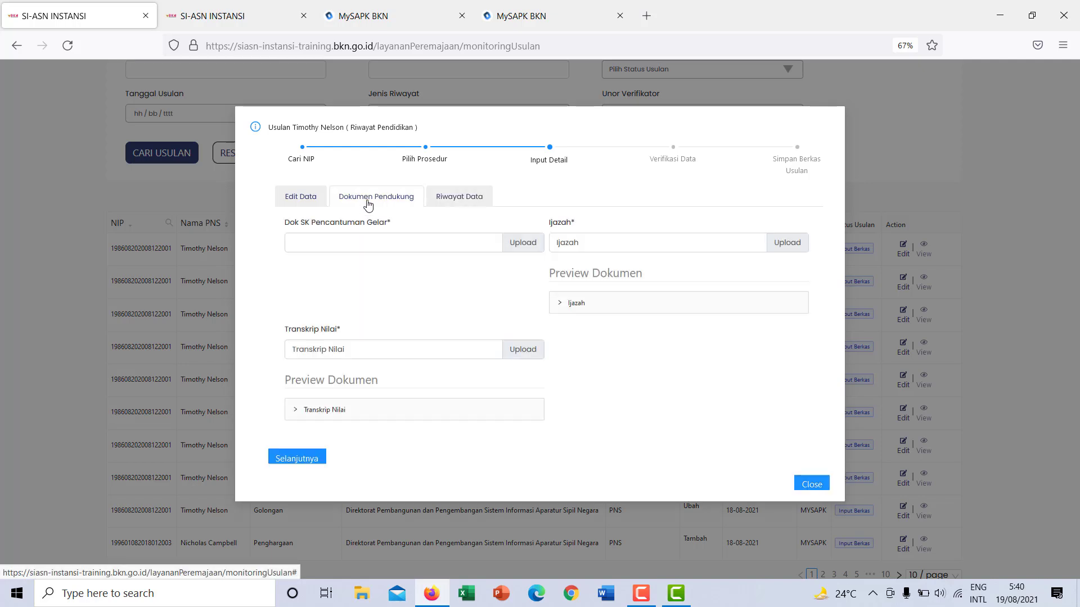
pyautogui.click(350, 410)
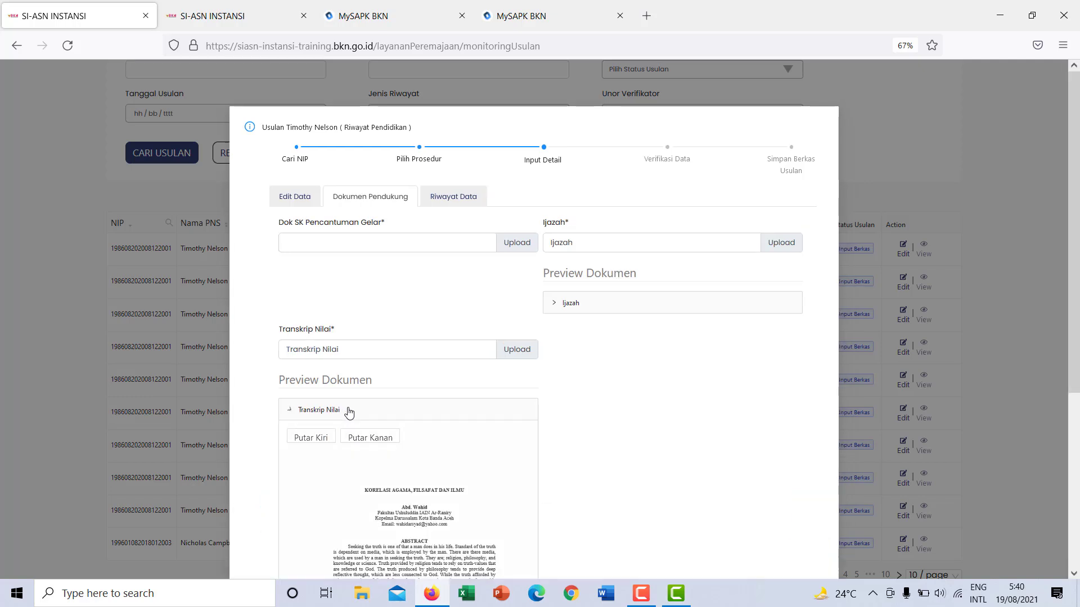
pyautogui.click(350, 411)
pyautogui.click(611, 312)
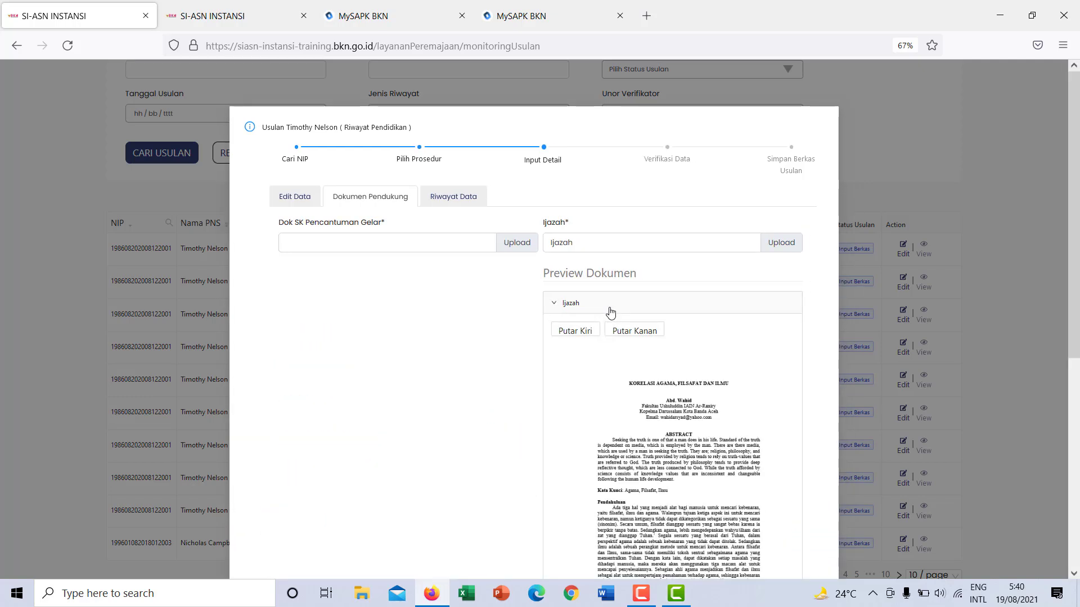
pyautogui.click(610, 311)
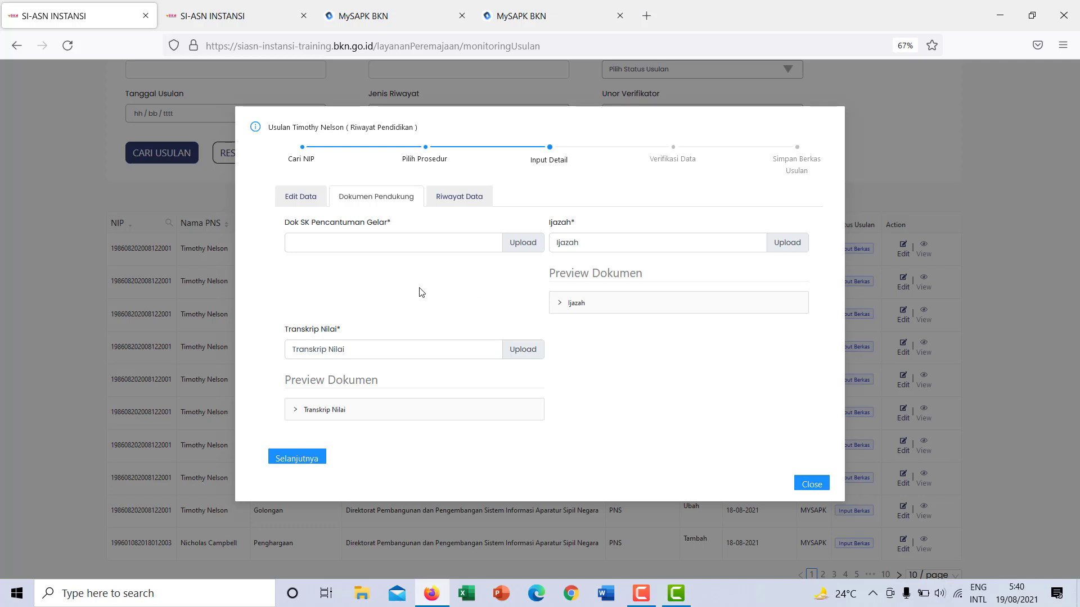
# Step: Set Gelar Belakang to "-" in the Pendidikan form, save the data as correct and proceed to Verifikasi Data
pyautogui.click(307, 202)
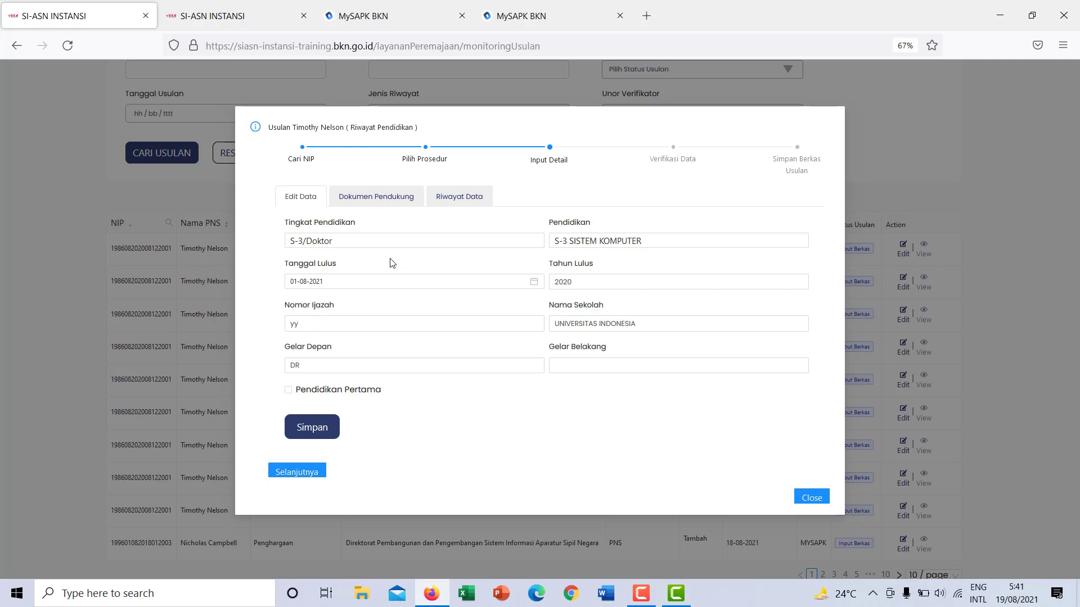
pyautogui.click(313, 429)
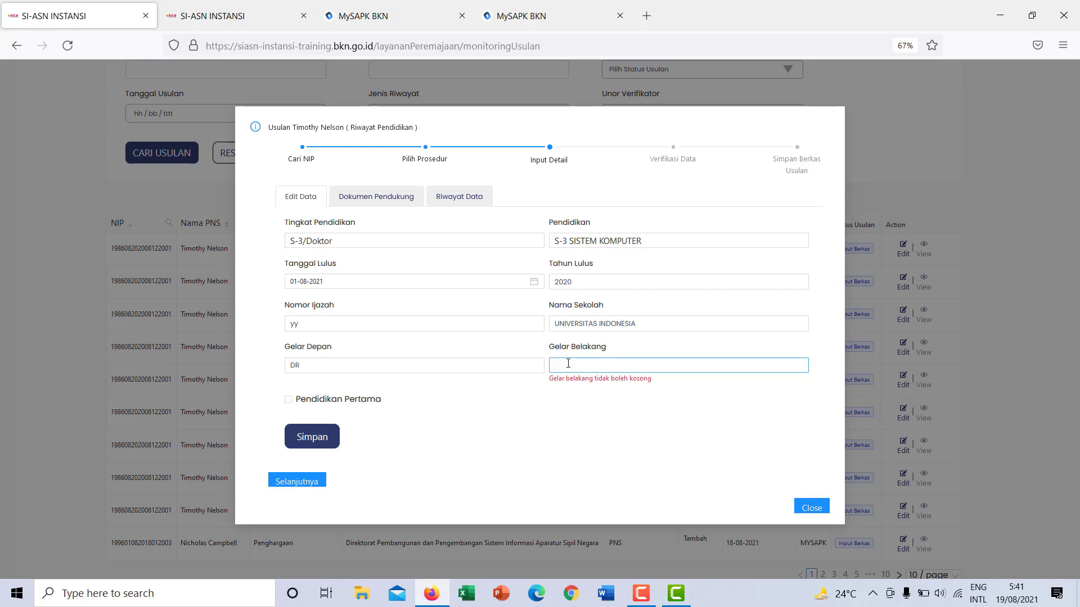
pyautogui.write('-')
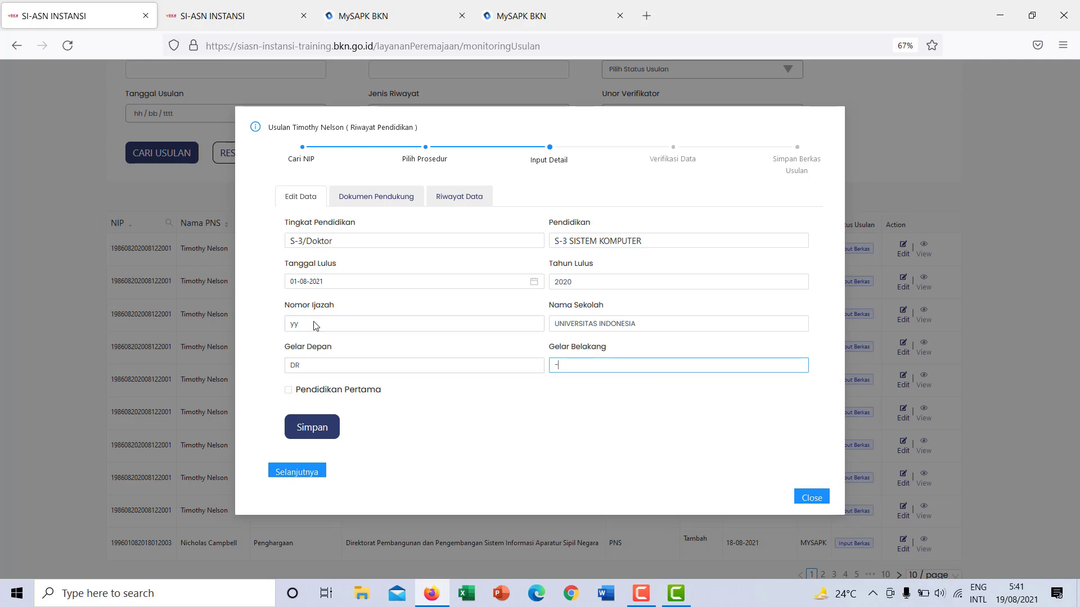
pyautogui.click(313, 429)
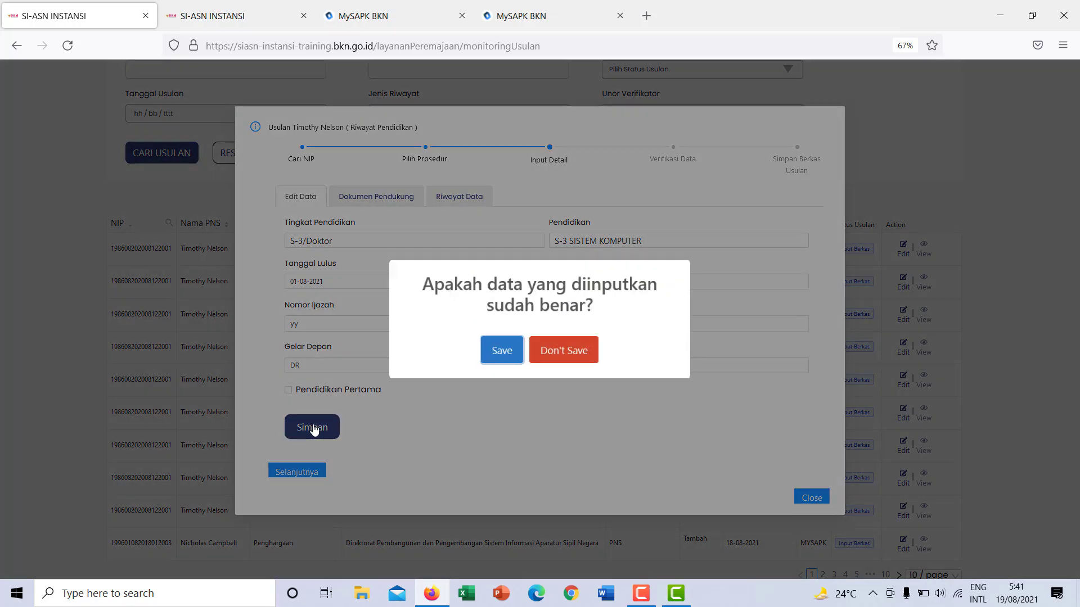
pyautogui.click(500, 348)
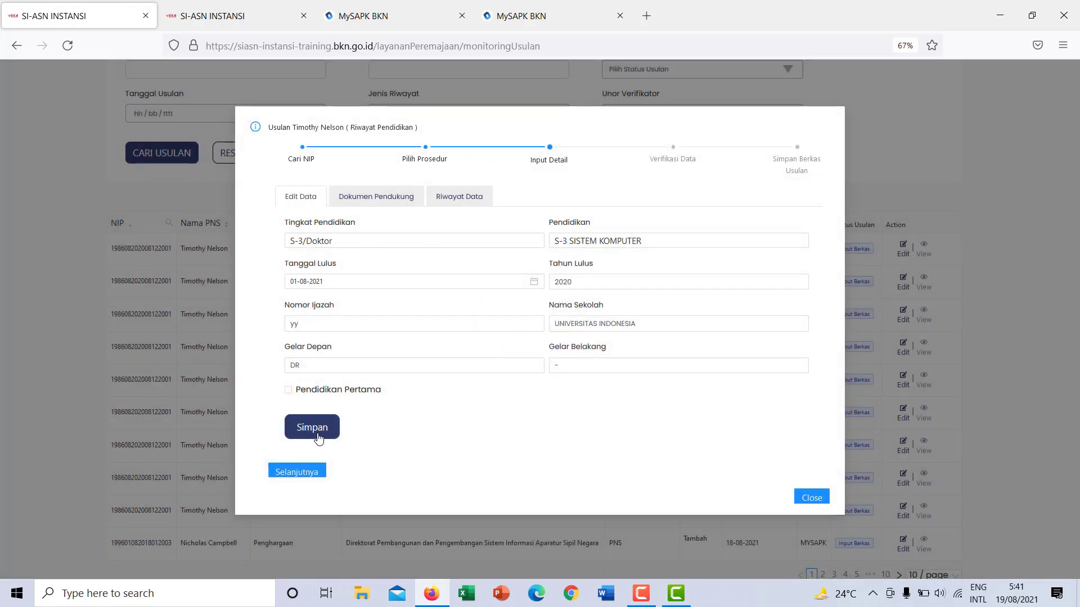
pyautogui.click(304, 472)
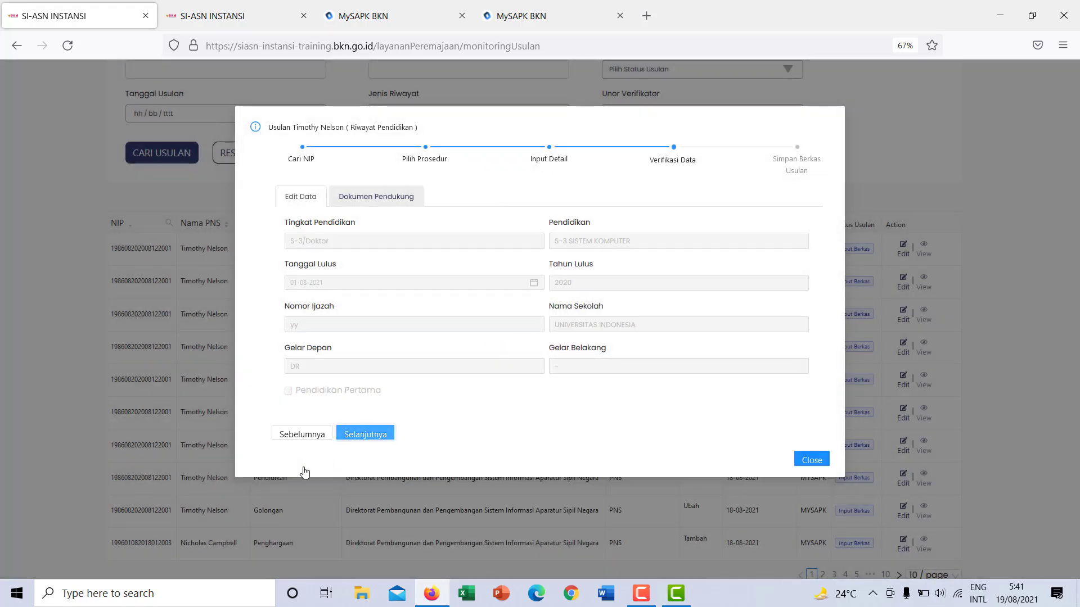
# Step: Check the Pendidikan proposal's document list and data under verification, and proceed to Simpan Berkas Usulan
pyautogui.click(360, 202)
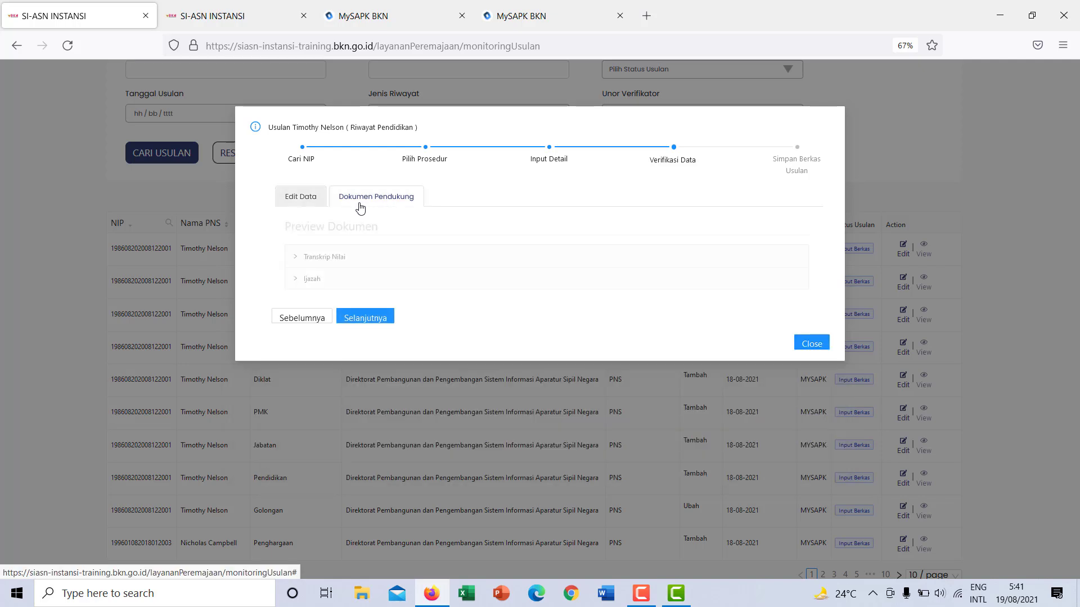
pyautogui.click(308, 203)
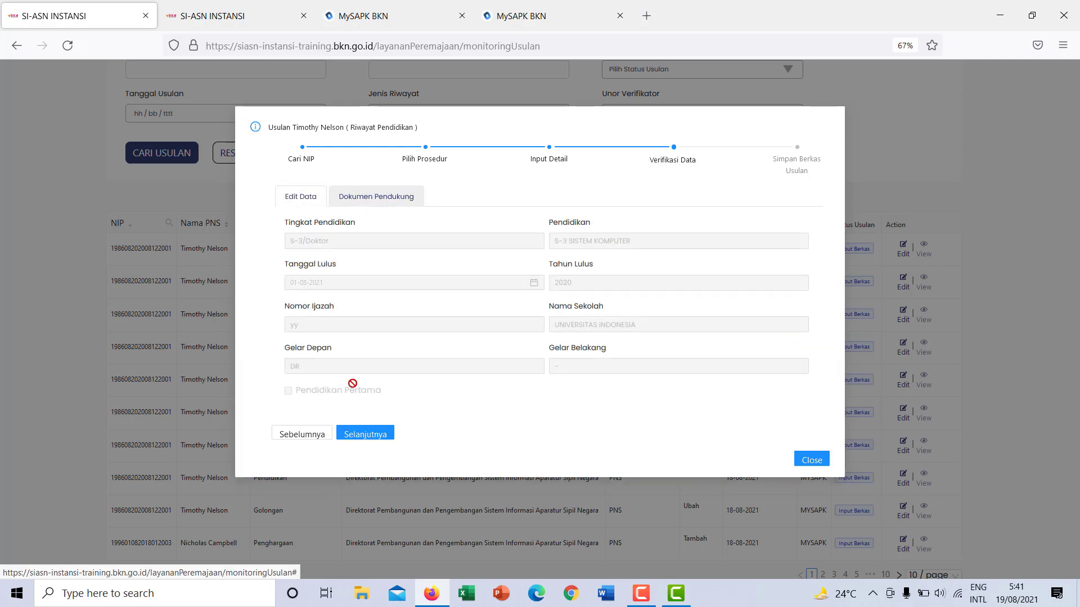
pyautogui.click(379, 437)
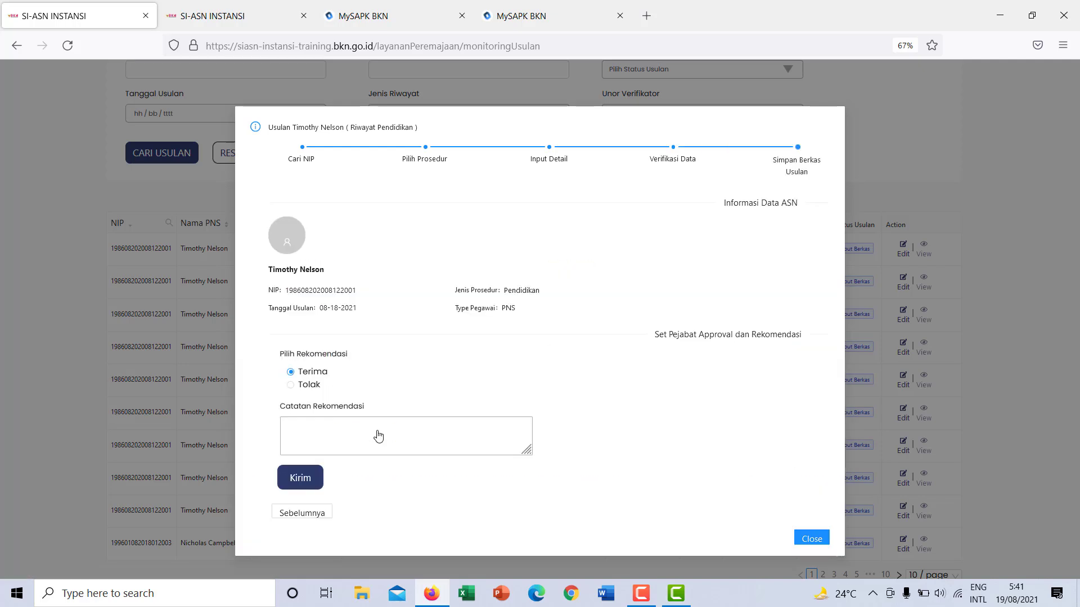
# Step: Reject the Pendidikan proposal with recommendation Tolak and the note "BELUM MENGAJUKAN PENCANTUMAN GELAR KE BKN", and submit it
pyautogui.click(291, 386)
pyautogui.click(309, 430)
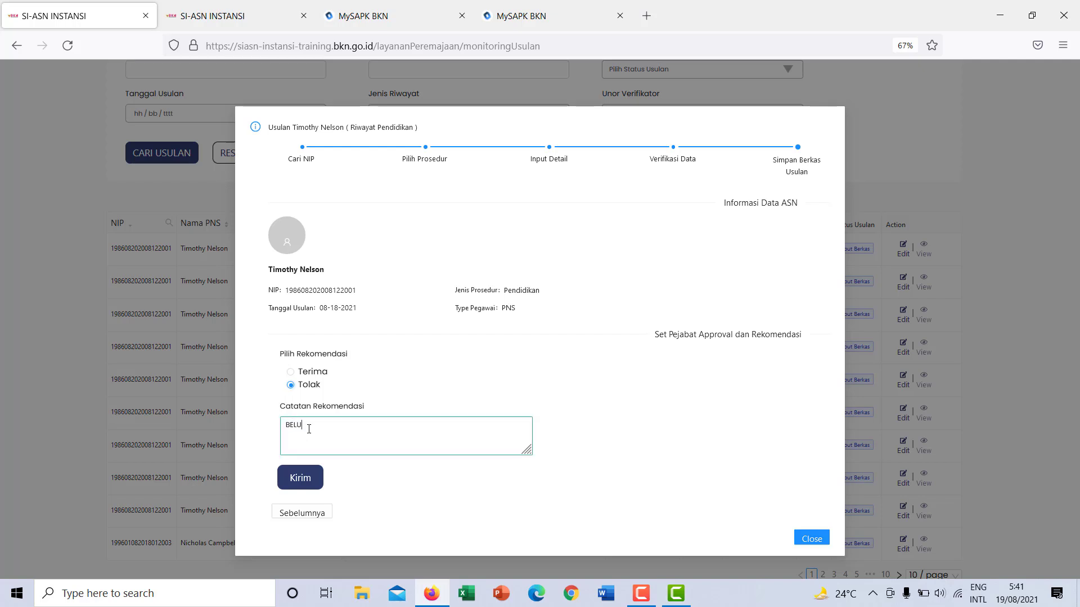
pyautogui.write('BELUM MENGAJUKAN PENCANTUMAN GEL')
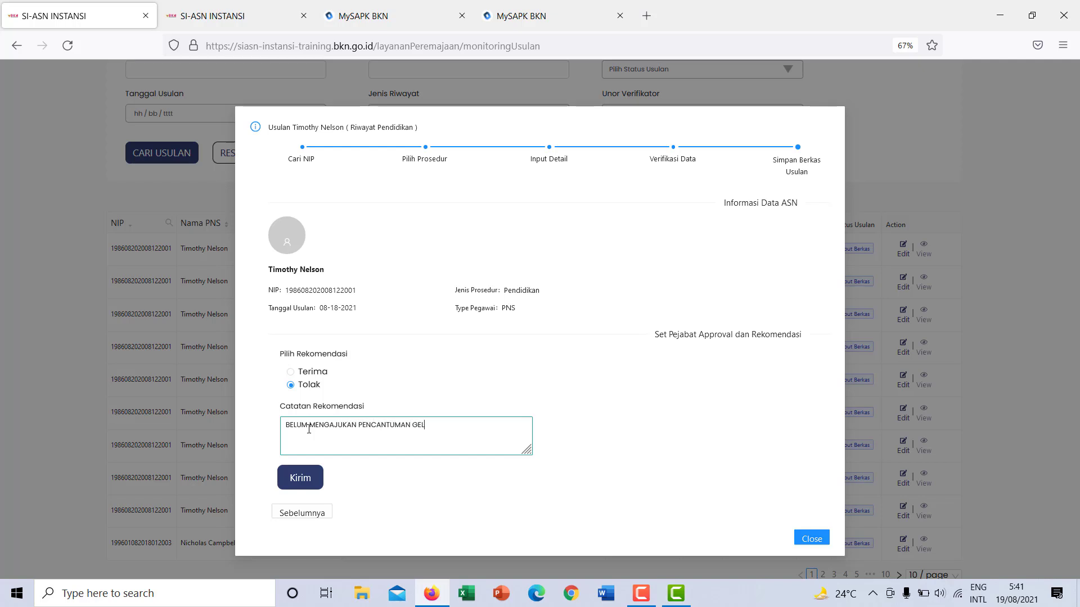
pyautogui.write('AR KE BKN')
pyautogui.click(298, 479)
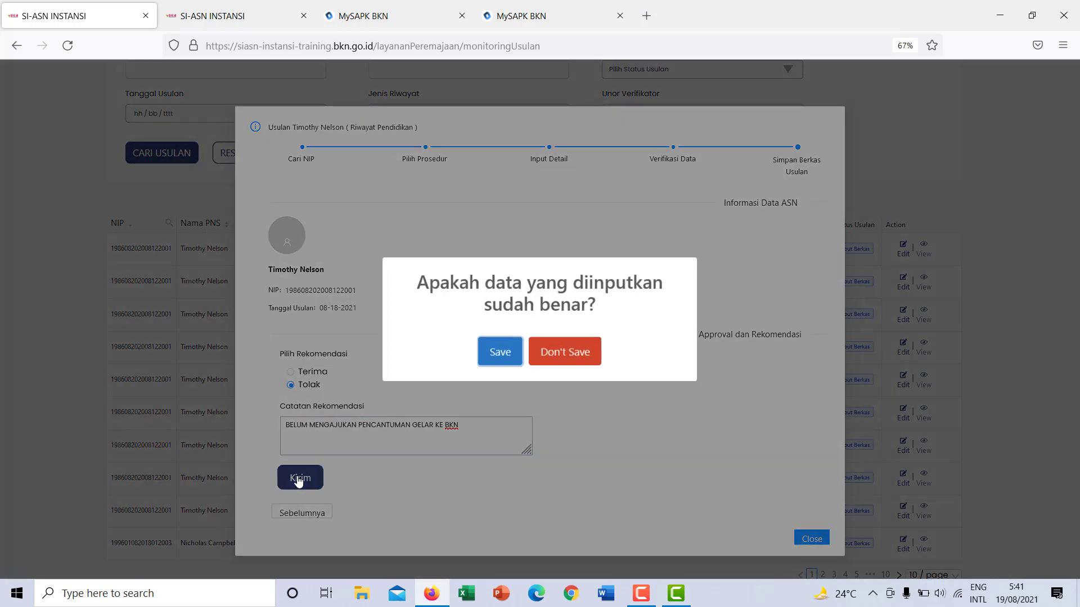
pyautogui.click(495, 360)
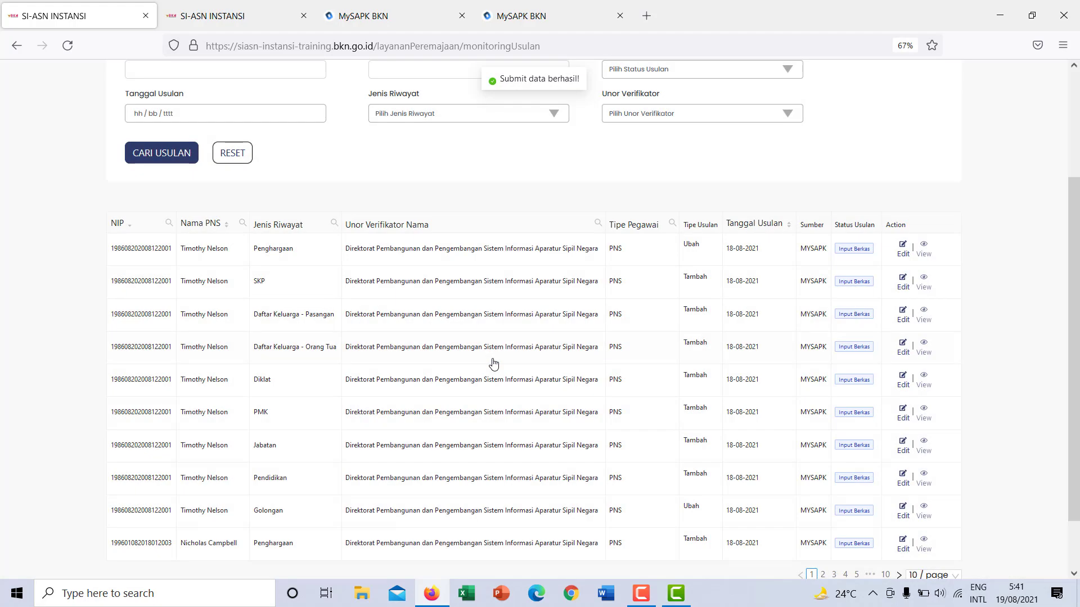
# Step: Refresh the MySAPK proposal history, check the status of the Pendidikan proposal and return to SIASN Instansi
pyautogui.click(540, 13)
pyautogui.click(68, 45)
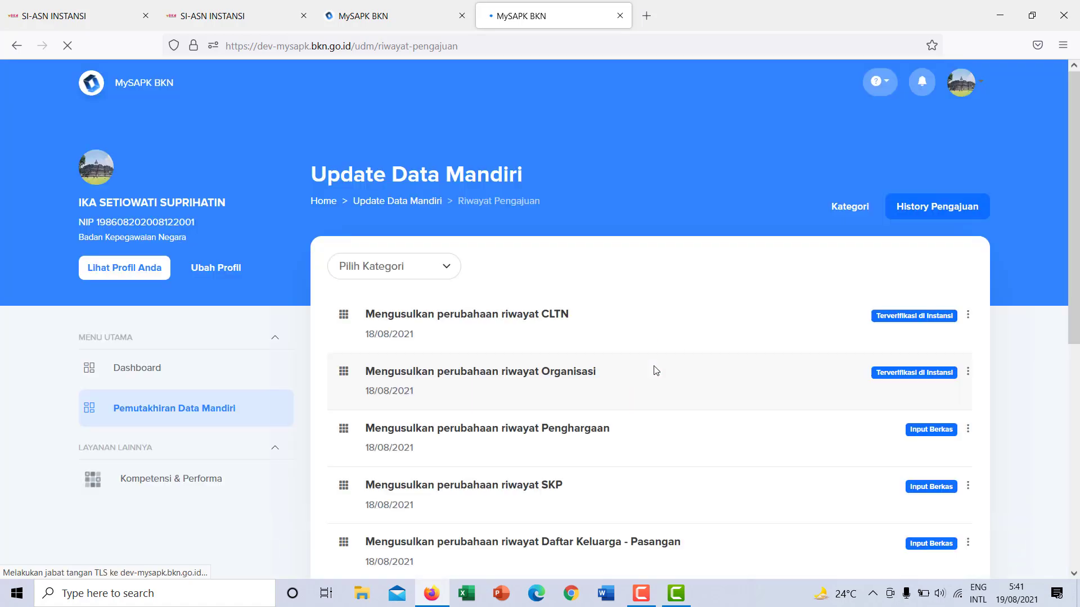
pyautogui.scroll(-1, 716, 363)
pyautogui.scroll(-5, 538, 465)
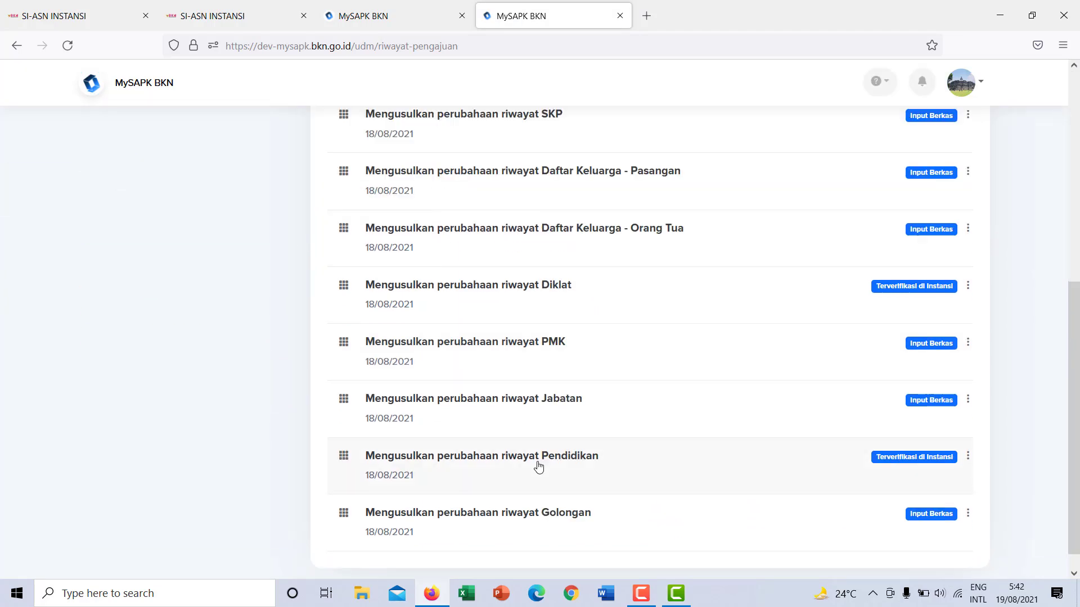
pyautogui.scroll(3, 538, 466)
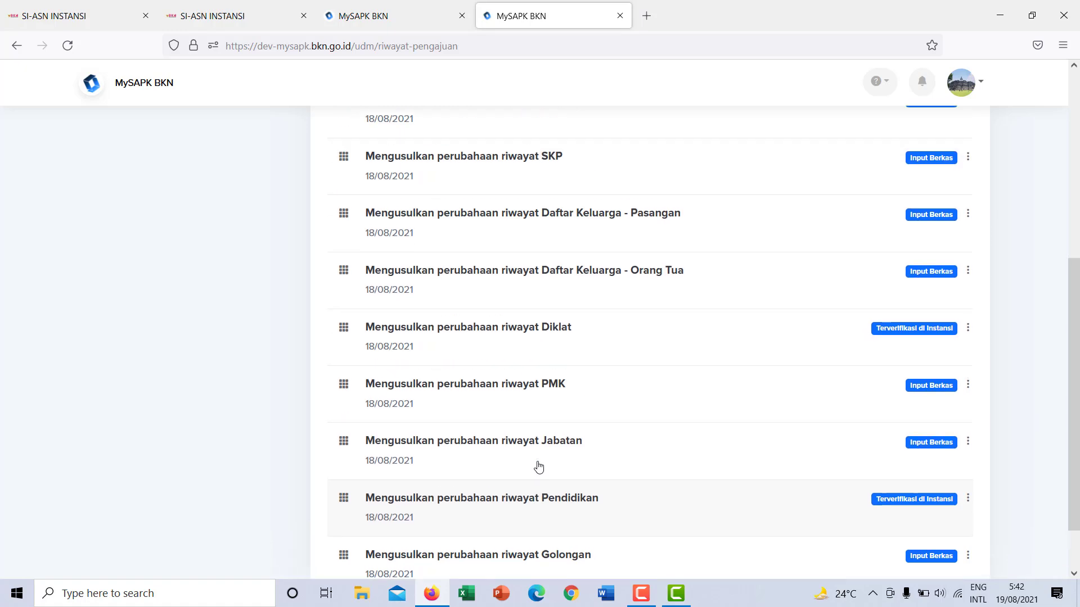
pyautogui.scroll(-3, 538, 467)
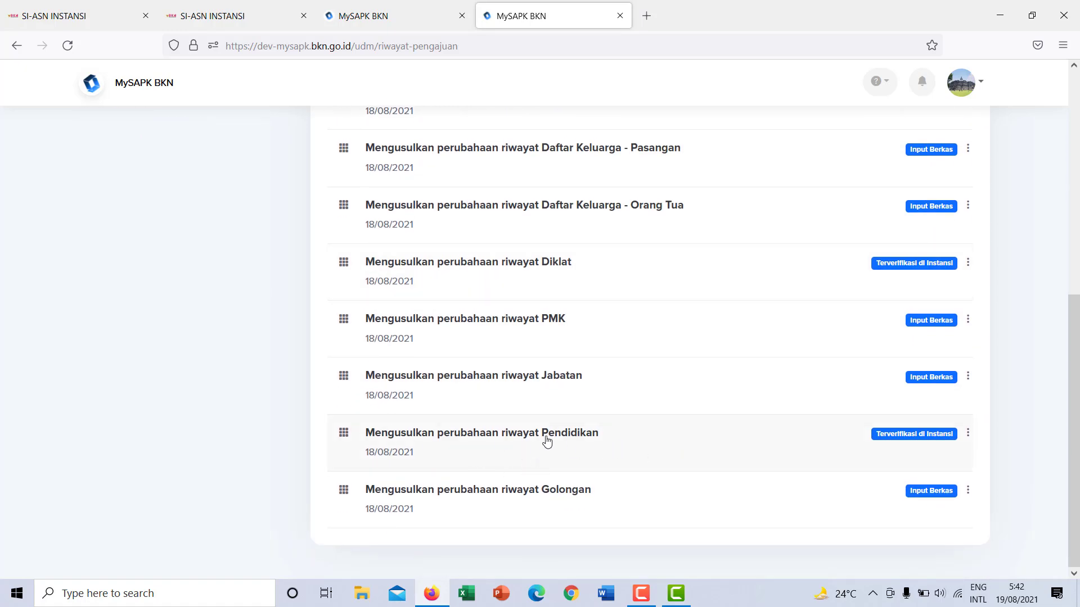
pyautogui.click(40, 15)
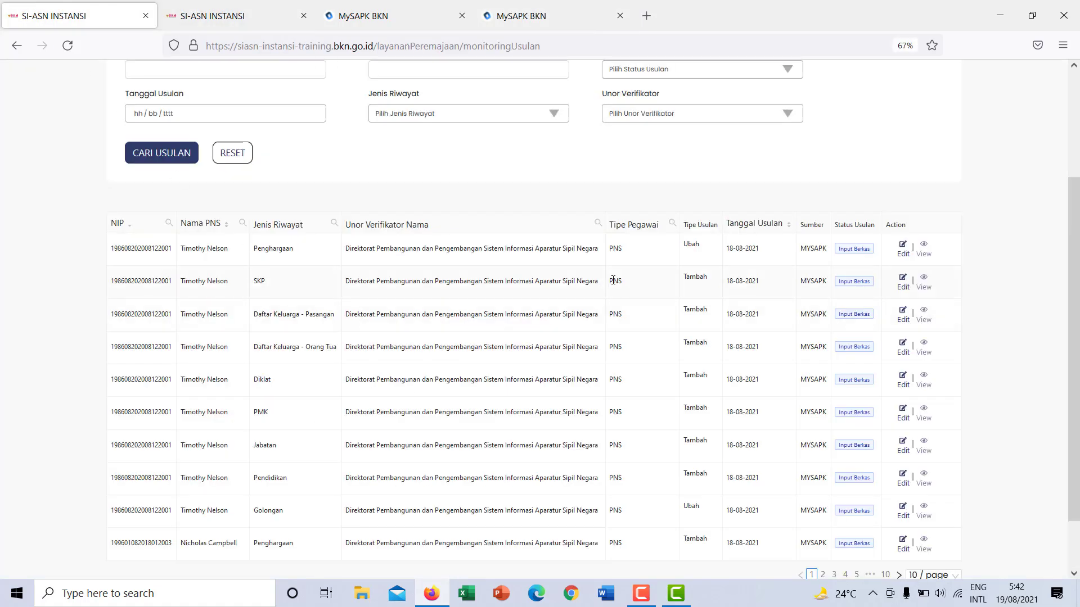
# Step: Open the Teken Usul page of Layanan Peremajaan and look through its list of proposals
pyautogui.scroll(3, 613, 279)
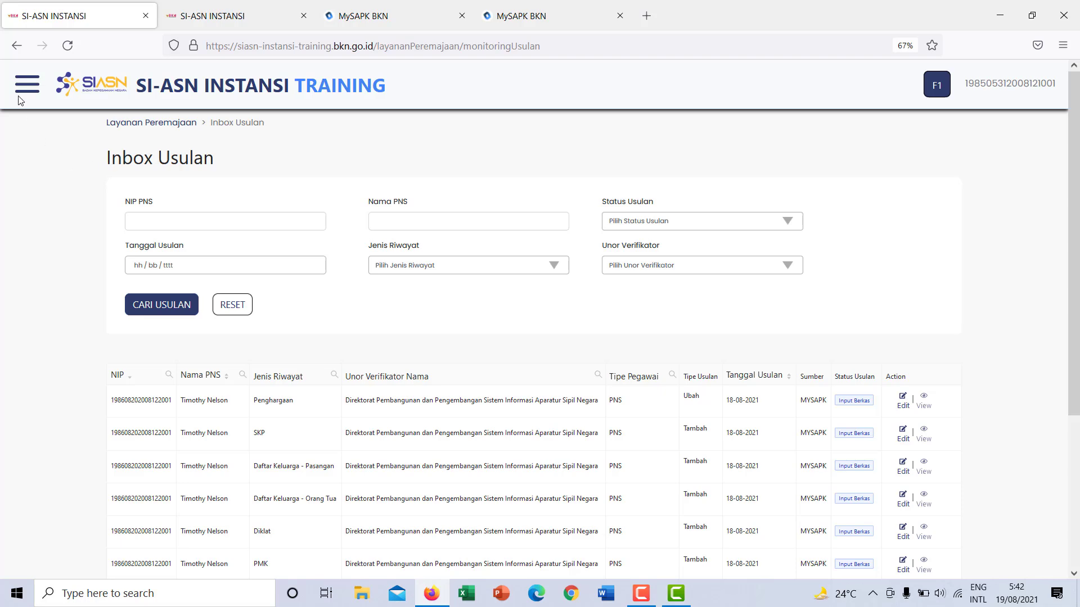
pyautogui.click(22, 96)
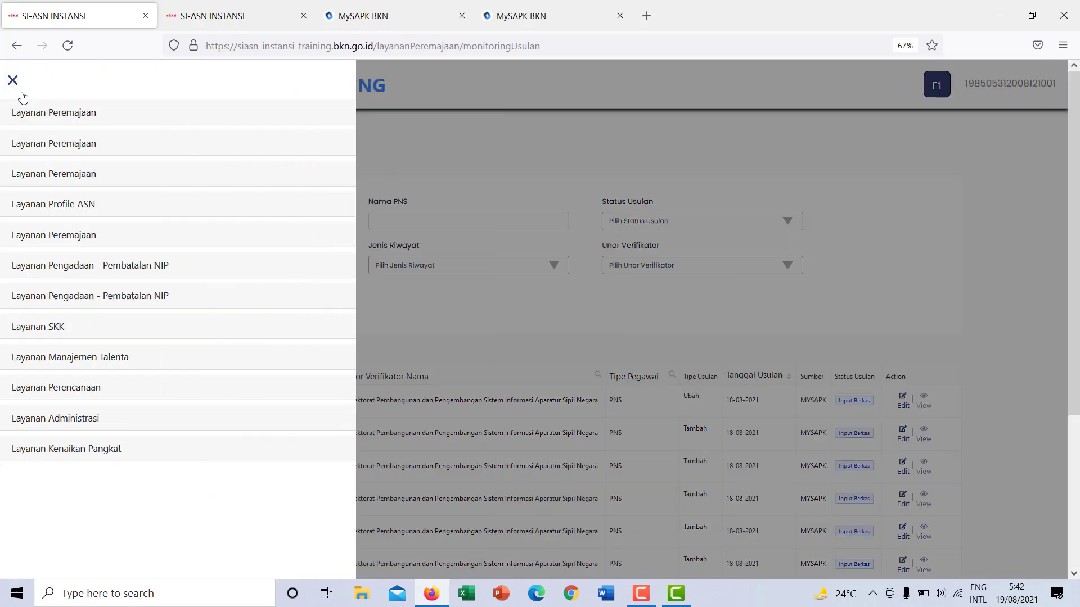
pyautogui.click(63, 236)
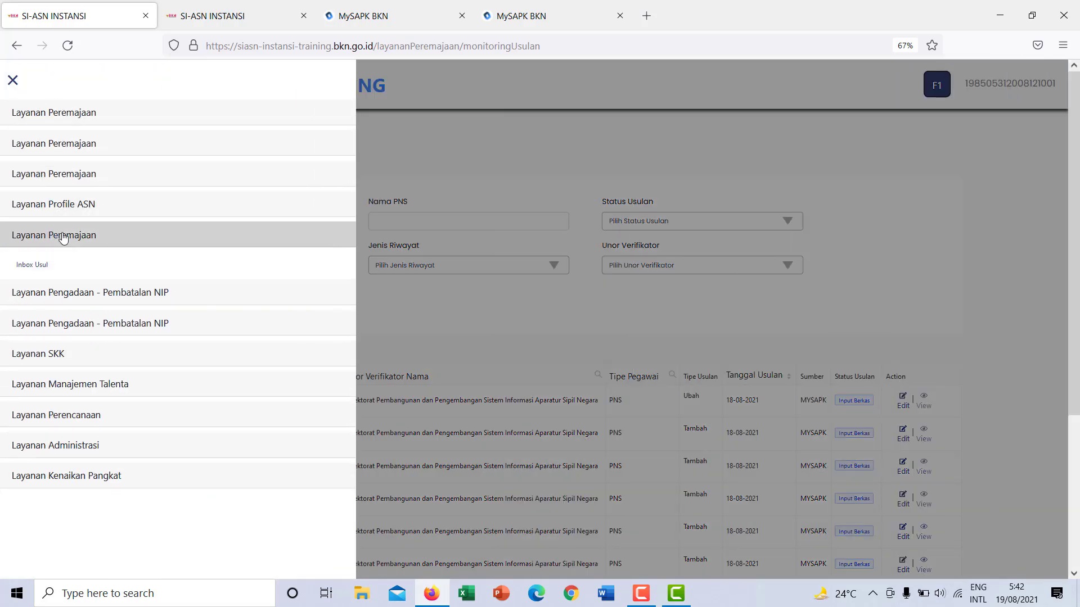
pyautogui.click(32, 289)
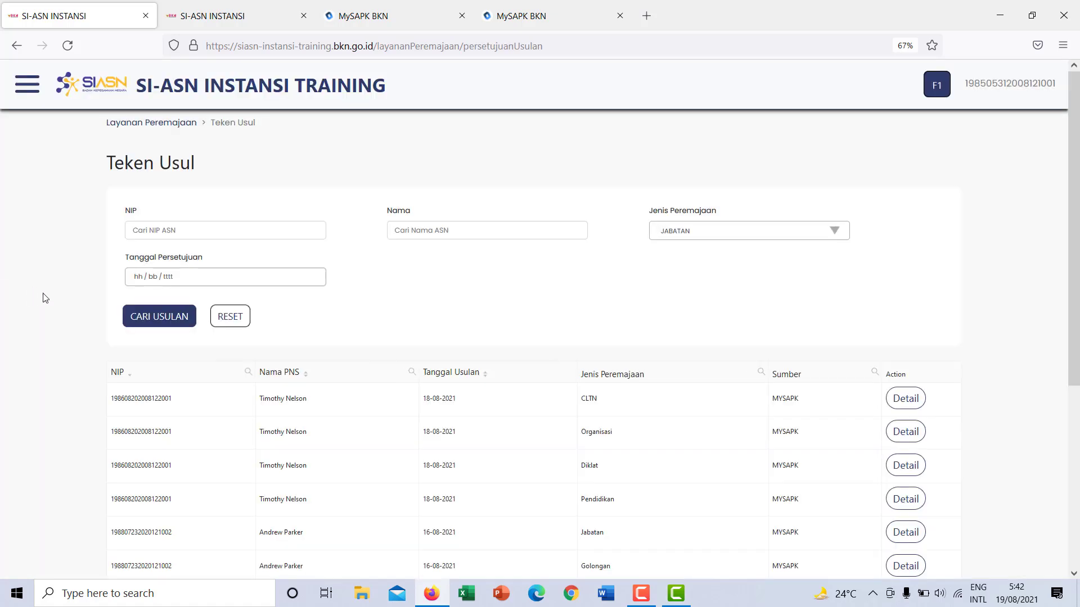
pyautogui.scroll(-1, 606, 448)
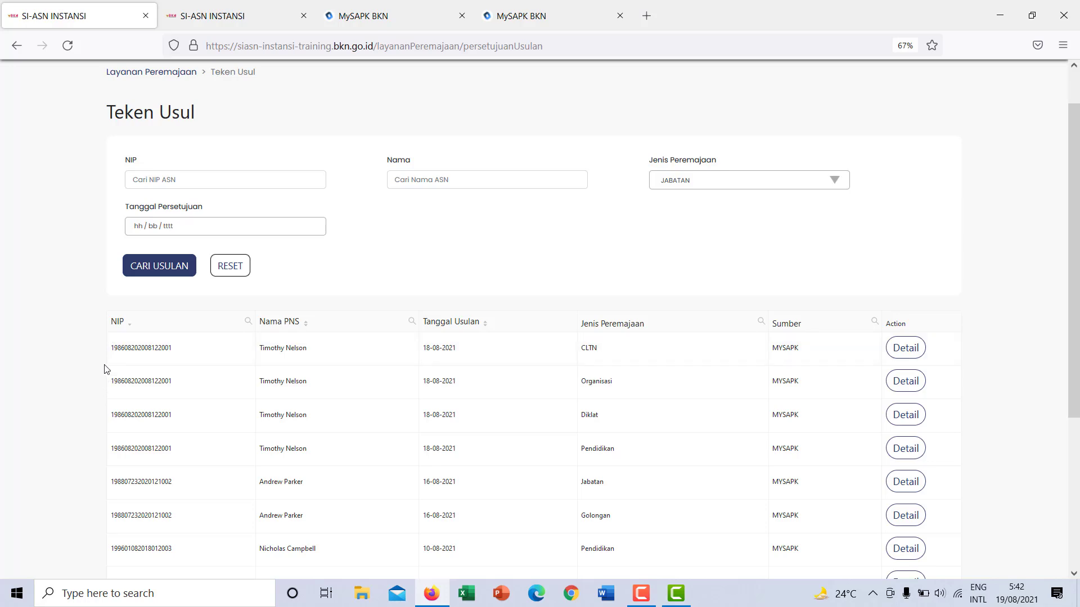
pyautogui.scroll(-3, 106, 356)
pyautogui.scroll(-2, 105, 355)
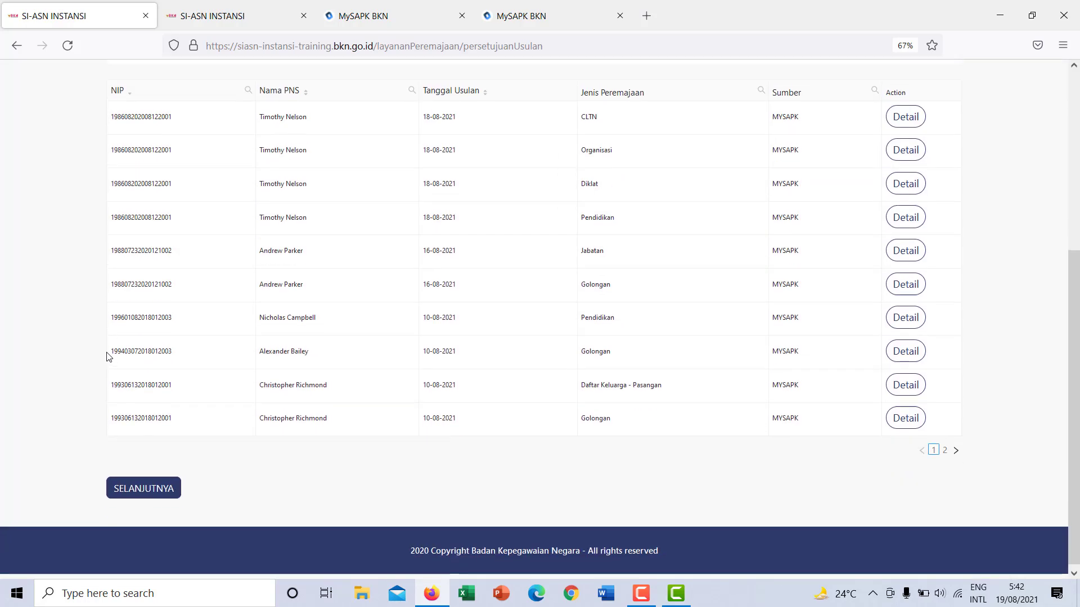
# Step: Review the Organisasi proposal's form data, supporting documents, history and recommendation in its details, and close them
pyautogui.scroll(4, 107, 356)
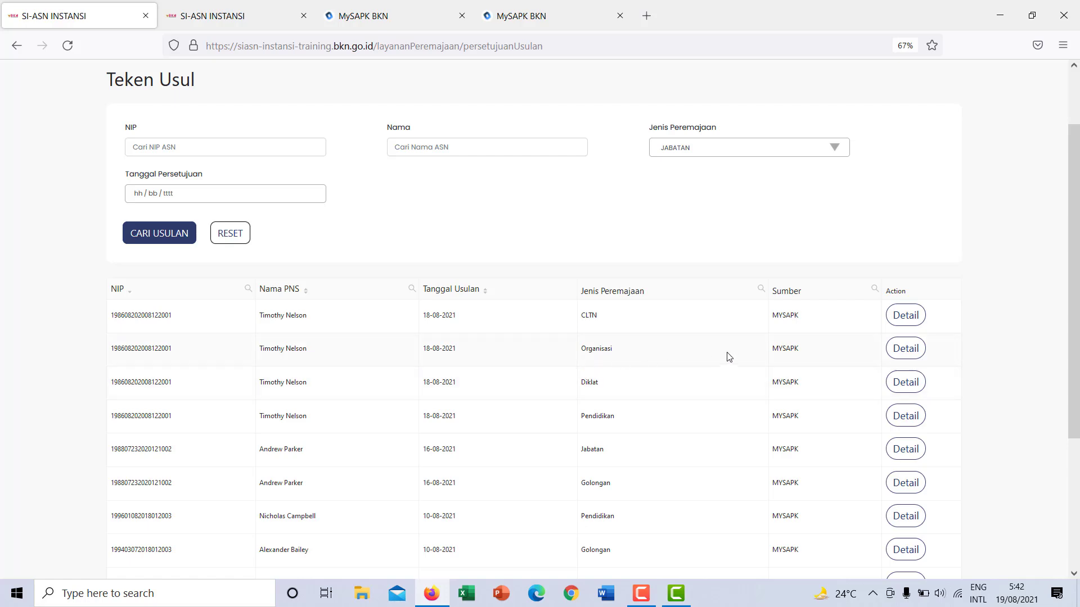
pyautogui.click(902, 350)
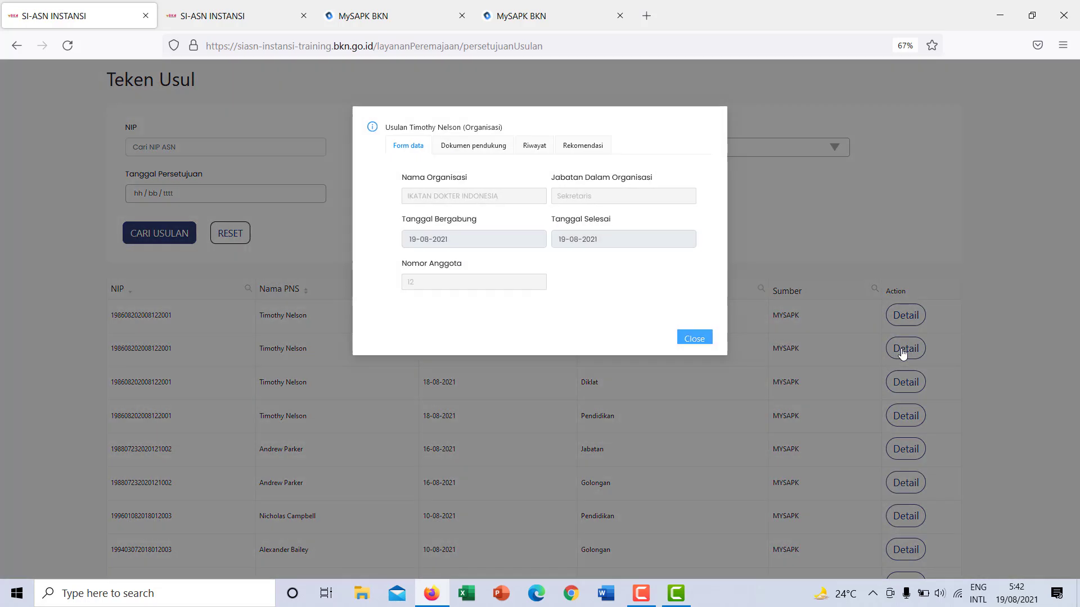
pyautogui.click(457, 150)
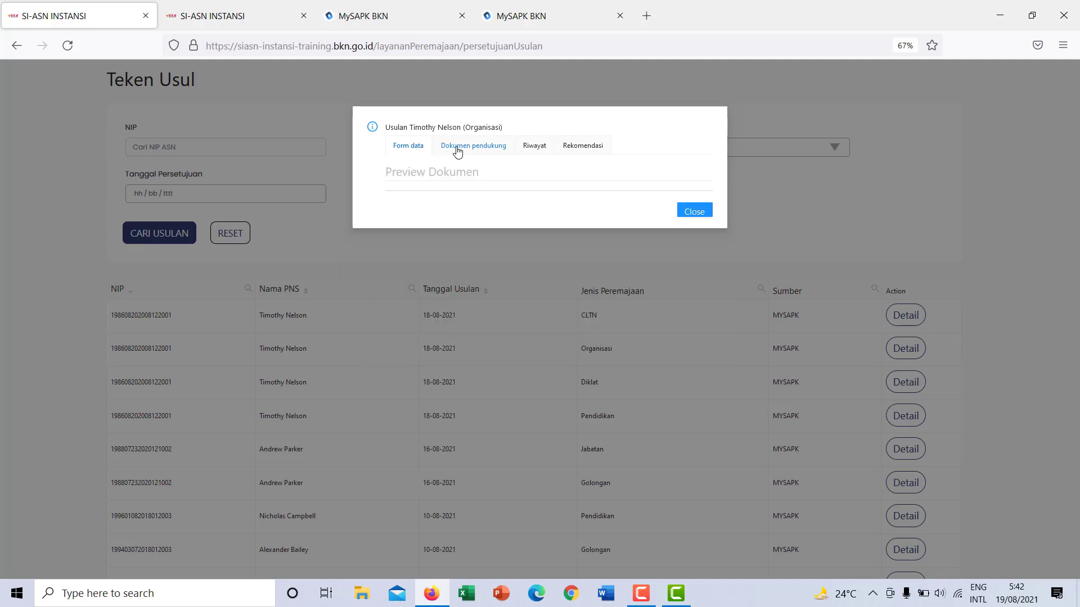
pyautogui.click(529, 148)
pyautogui.click(588, 147)
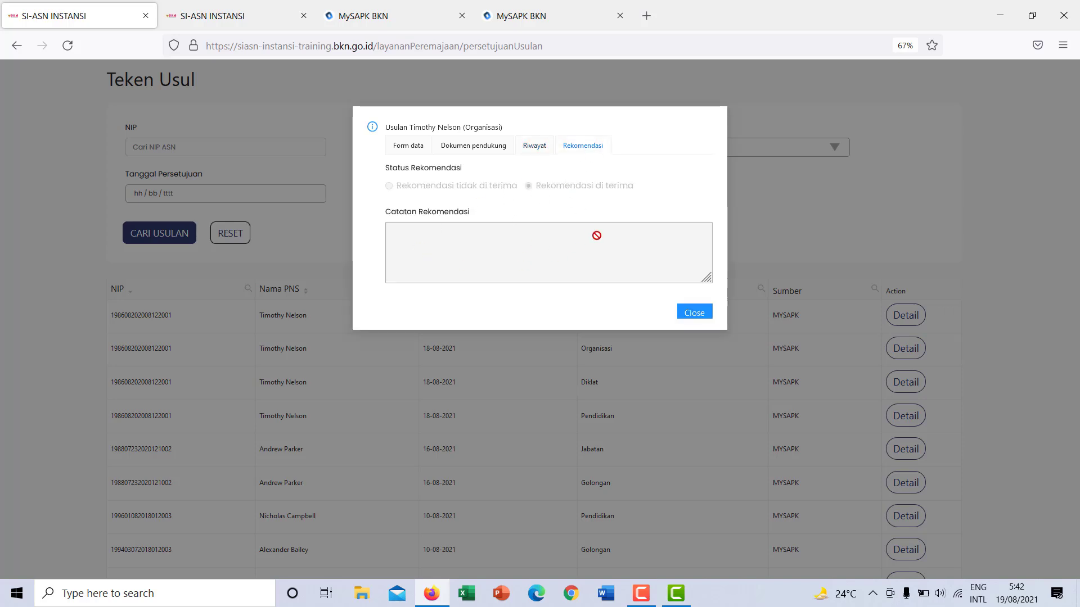
pyautogui.click(703, 312)
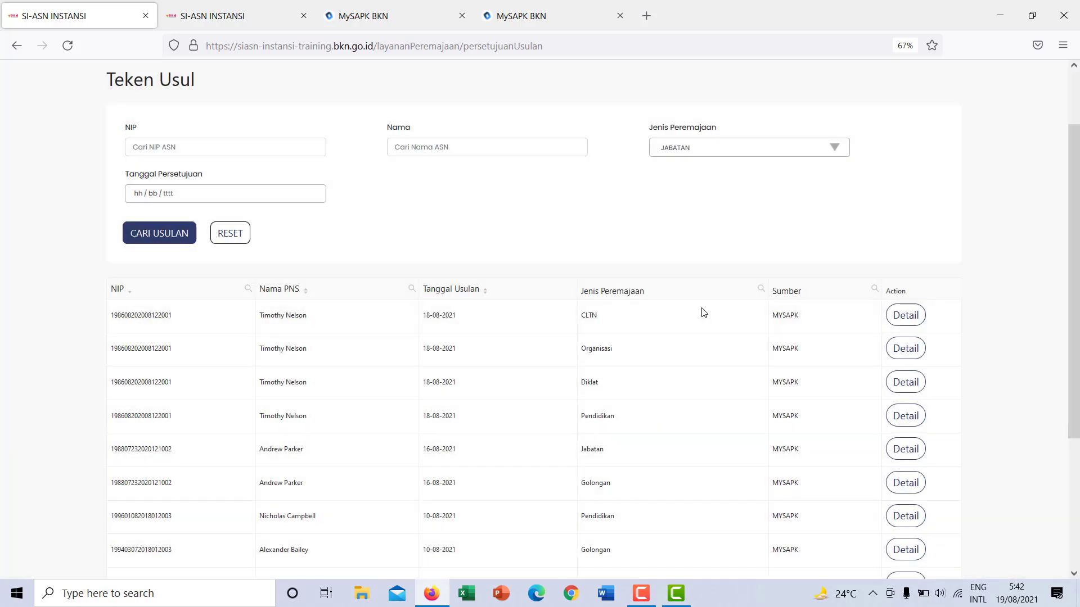
# Step: Review the 18-08-2021 Pendidikan proposal's form data, Dokumen pendukung, Riwayat and Rekomendasi, close the details and look over the proposal list
pyautogui.click(913, 417)
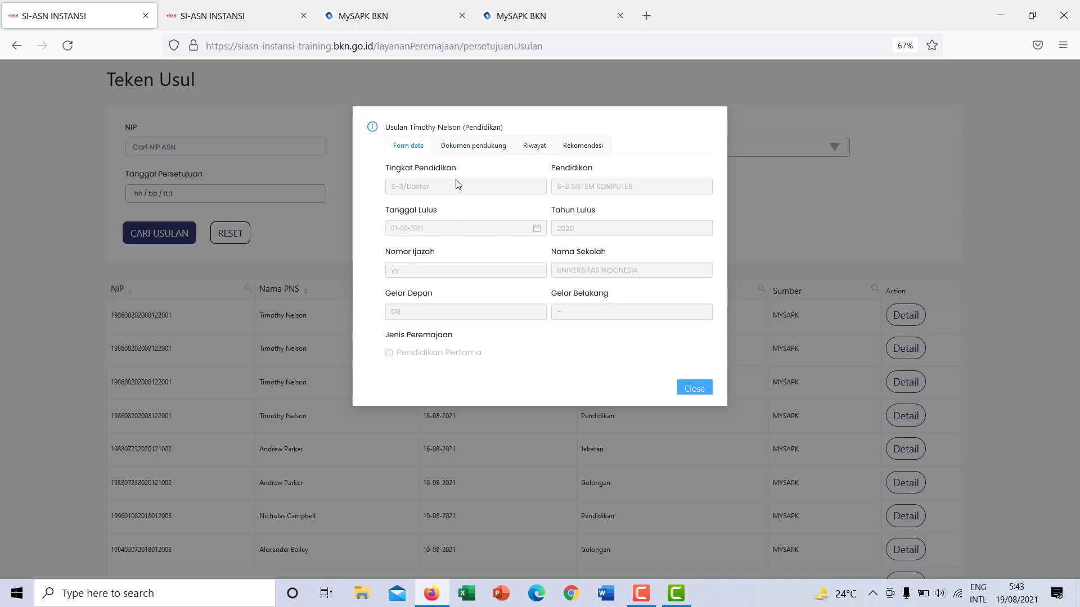
pyautogui.click(470, 149)
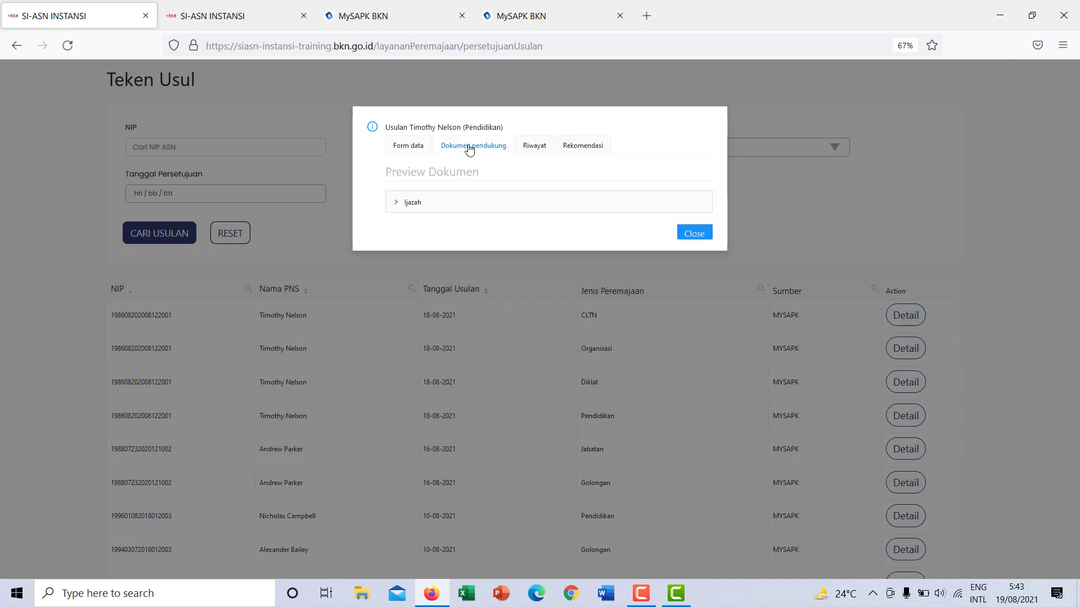
pyautogui.click(542, 148)
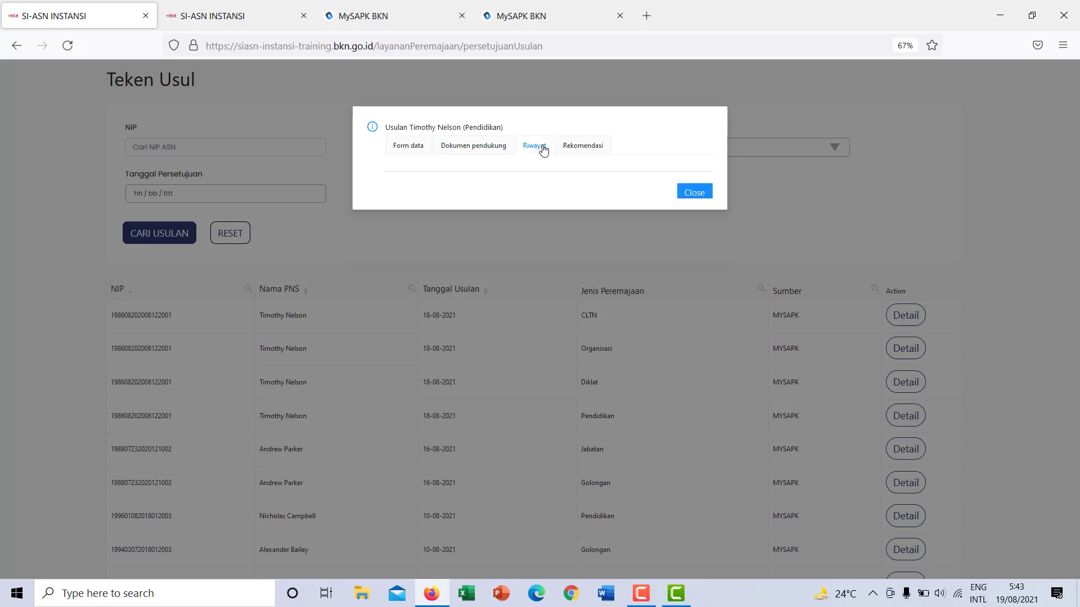
pyautogui.click(585, 147)
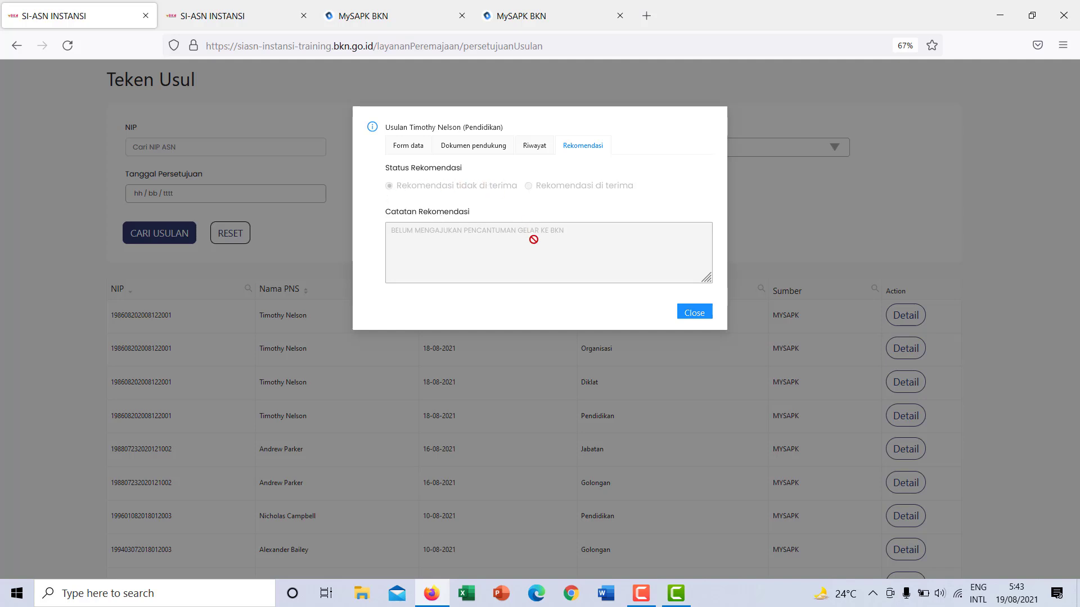
pyautogui.click(700, 318)
pyautogui.scroll(-3, 701, 319)
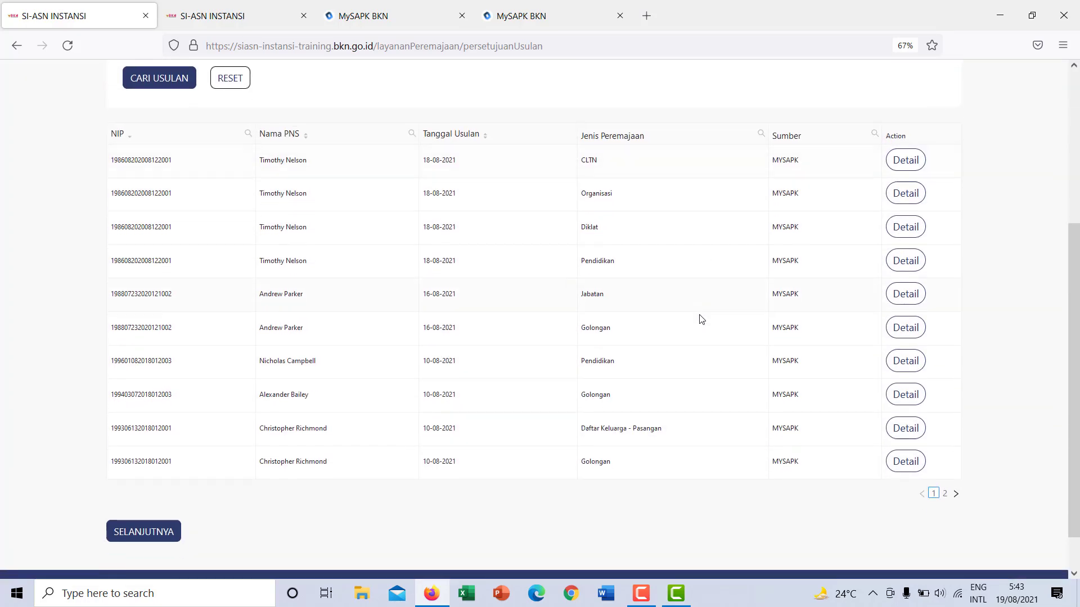
pyautogui.scroll(3, 701, 319)
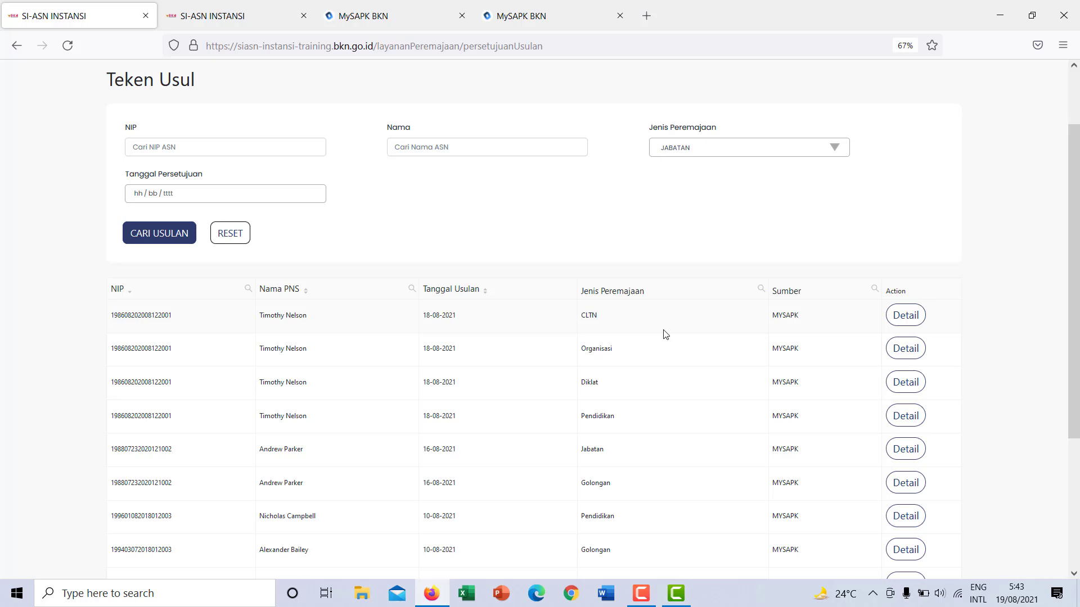
pyautogui.scroll(3, 666, 335)
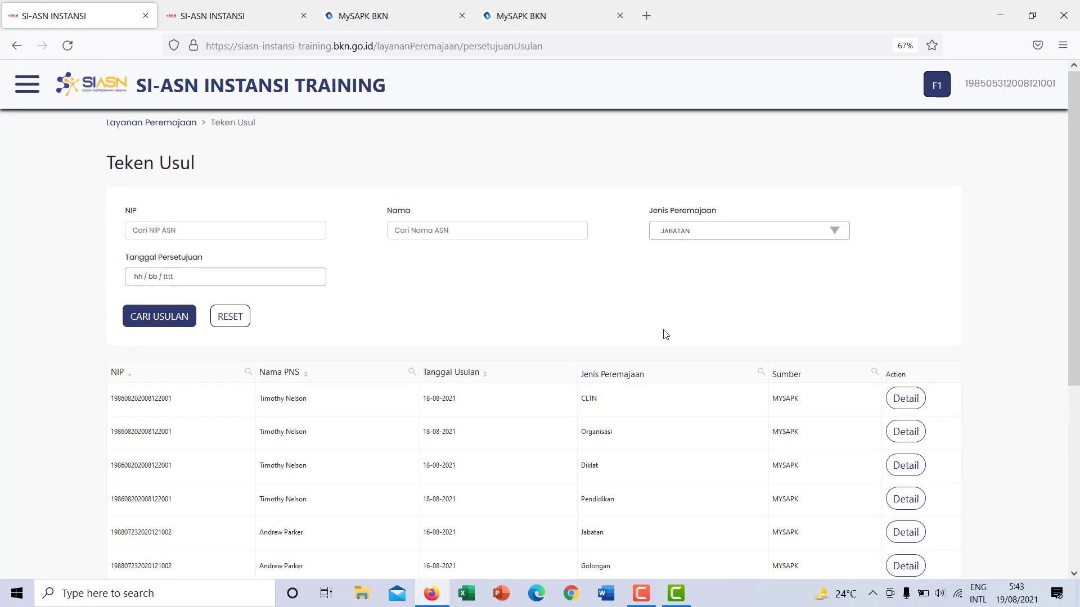